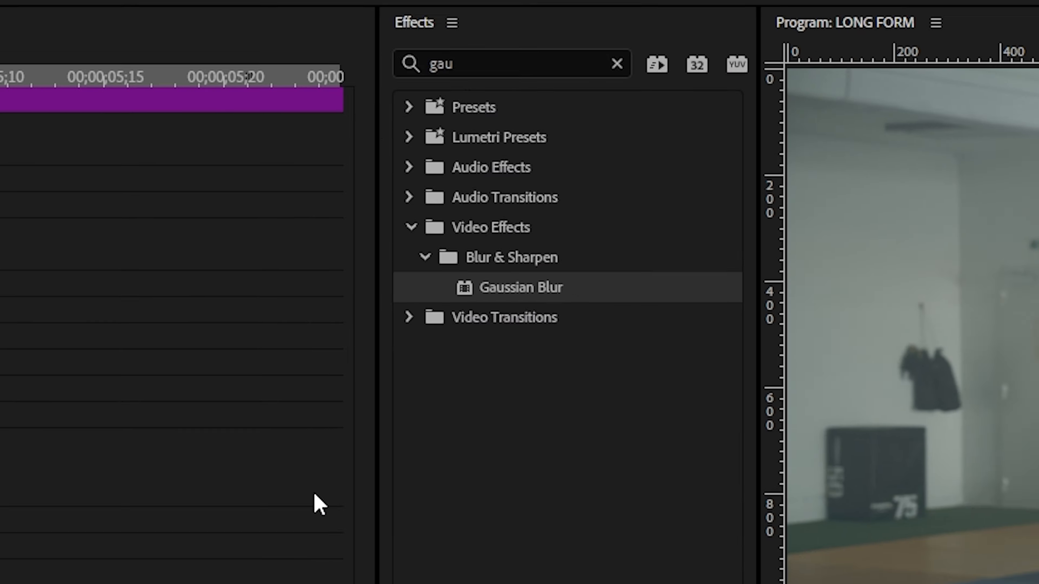
Step: Find the Transform effect for the adjustment layer over the cut and enable Scale keyframing at the layer's start
text(transform)
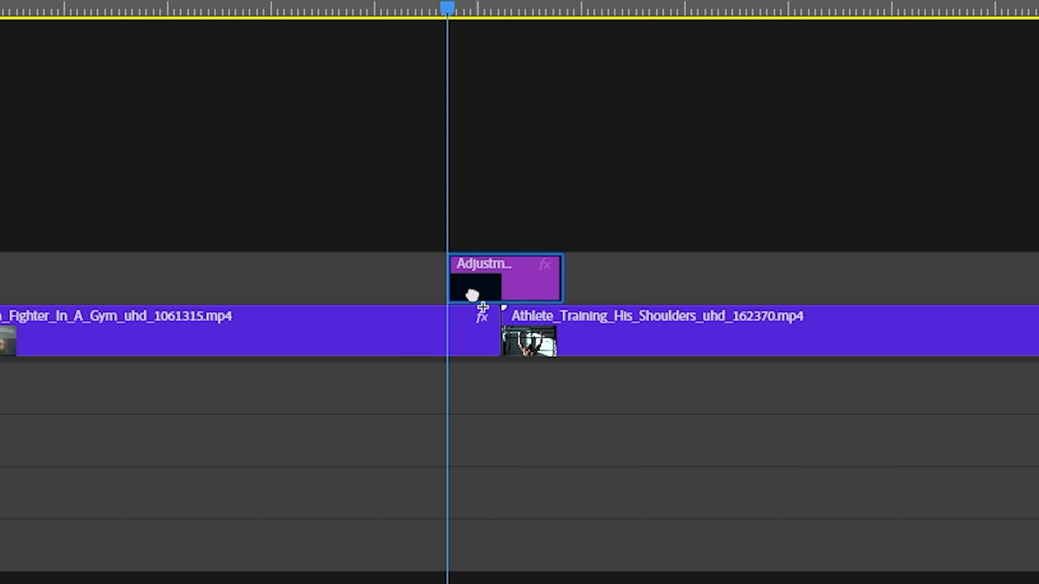
click(471, 295)
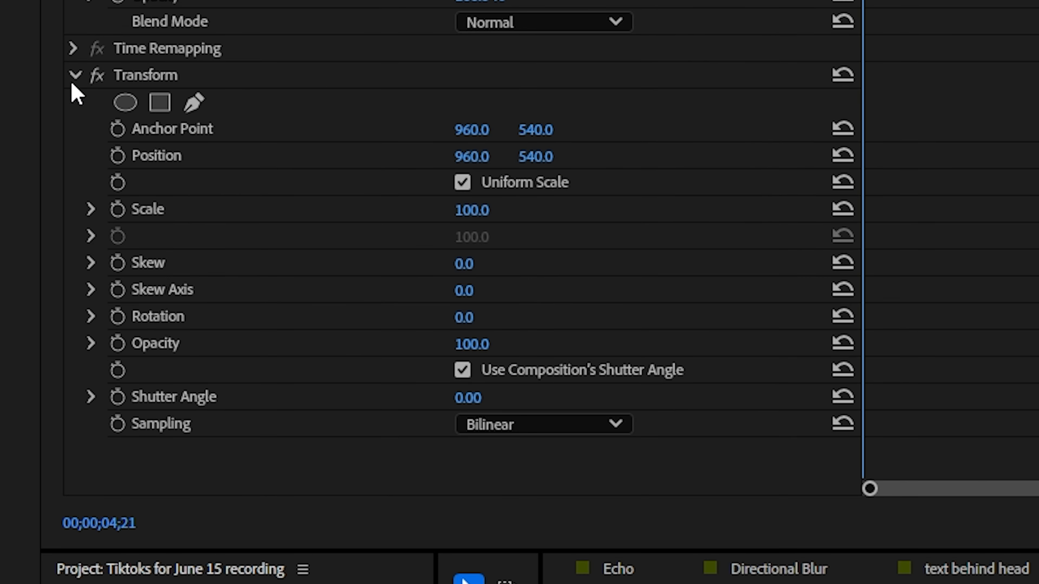
click(118, 209)
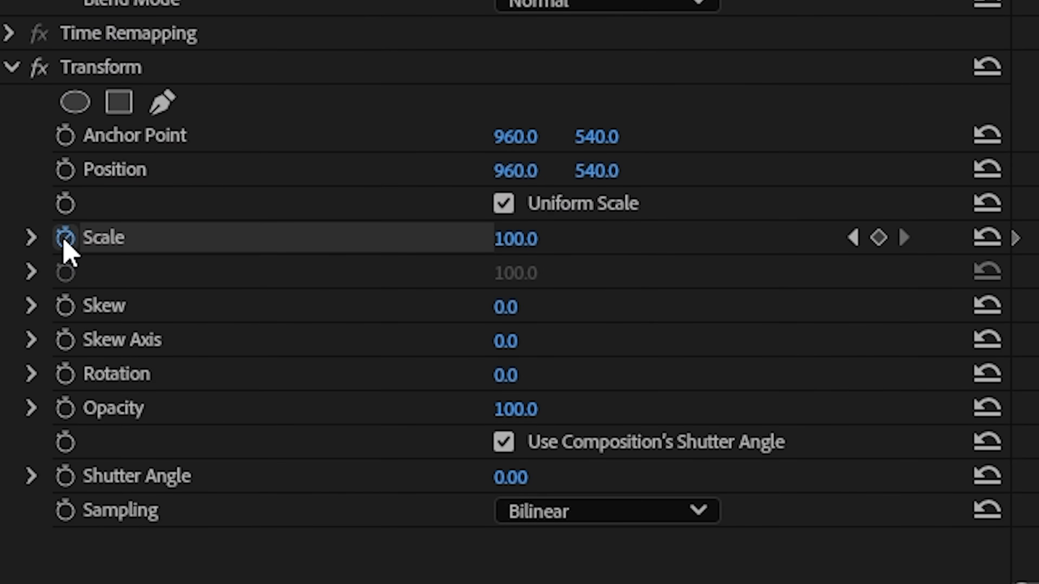
Step: Increase the adjustment layer's Transform Scale at the cut and return it to 100 at the layer's end
drag(524, 239, 551, 238)
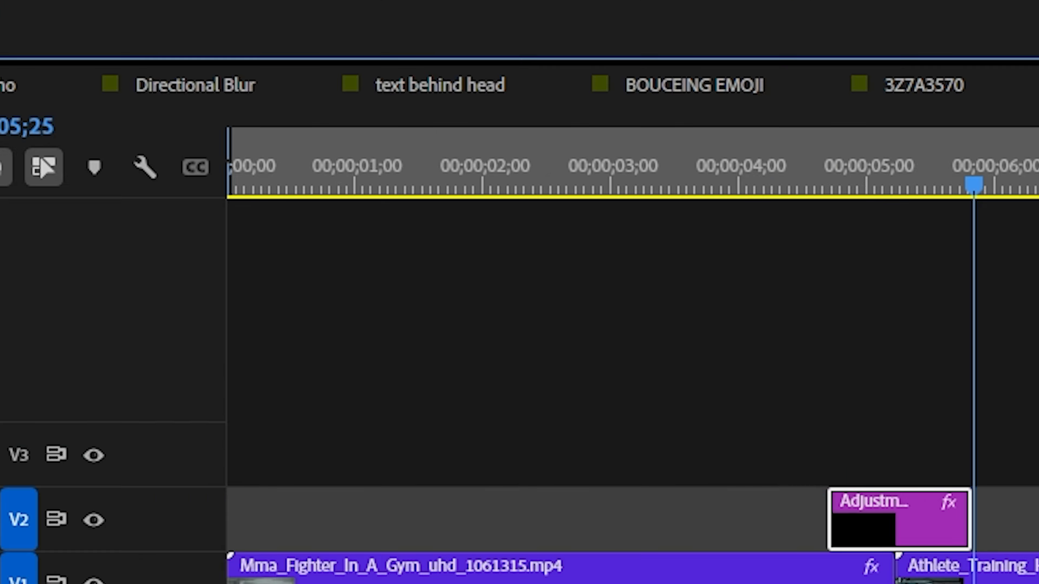
text(100)
key(Return)
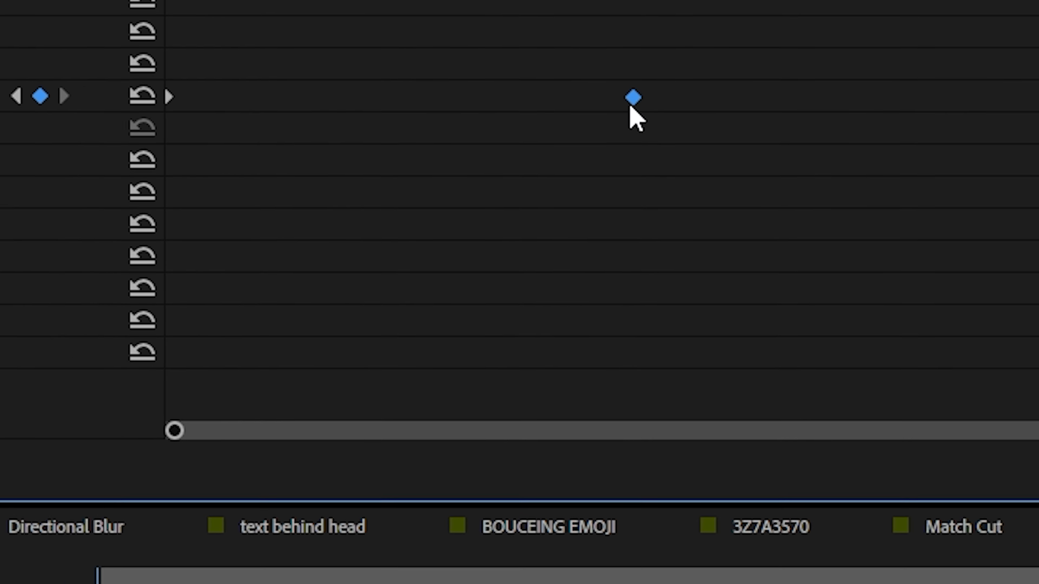
Step: Apply easing to the middle Scale keyframe of the adjustment layer
right_click(633, 99)
click(792, 505)
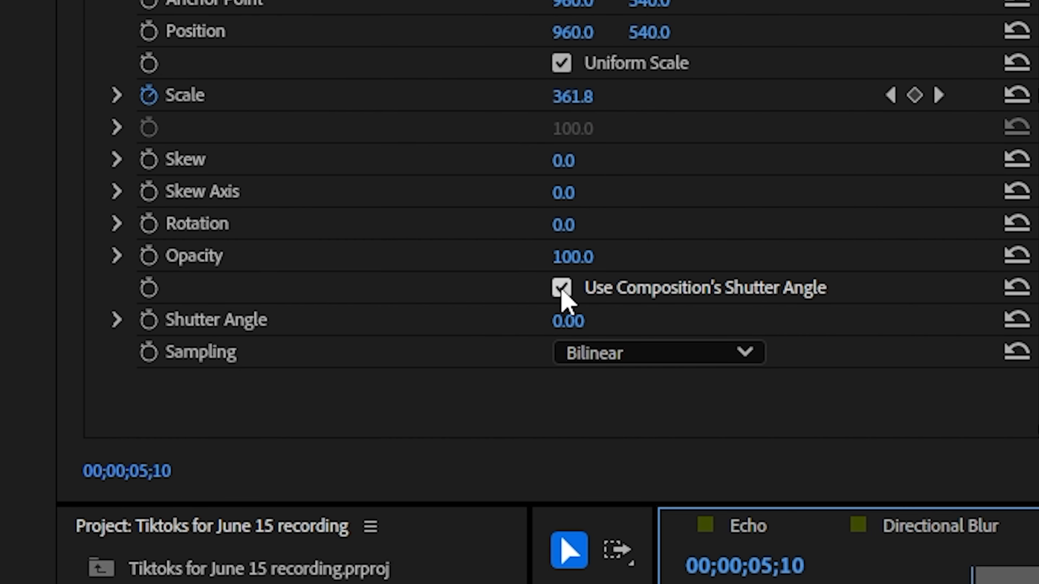
click(562, 288)
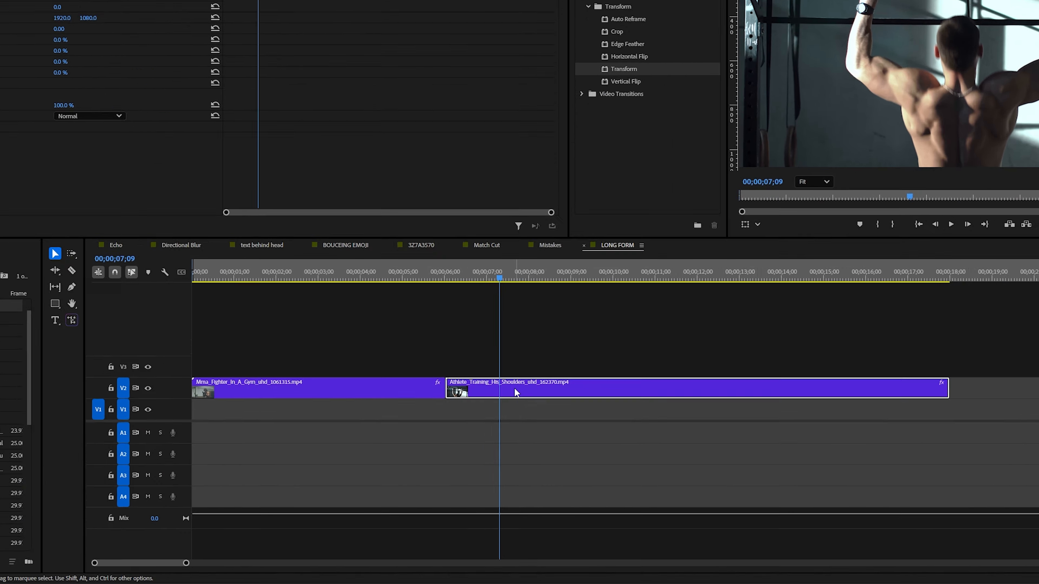
Step: Move the Athlete clip to V1 beneath the end of the Mma_Fighter clip and split the fighter clip where the overlap starts
drag(494, 416, 467, 434)
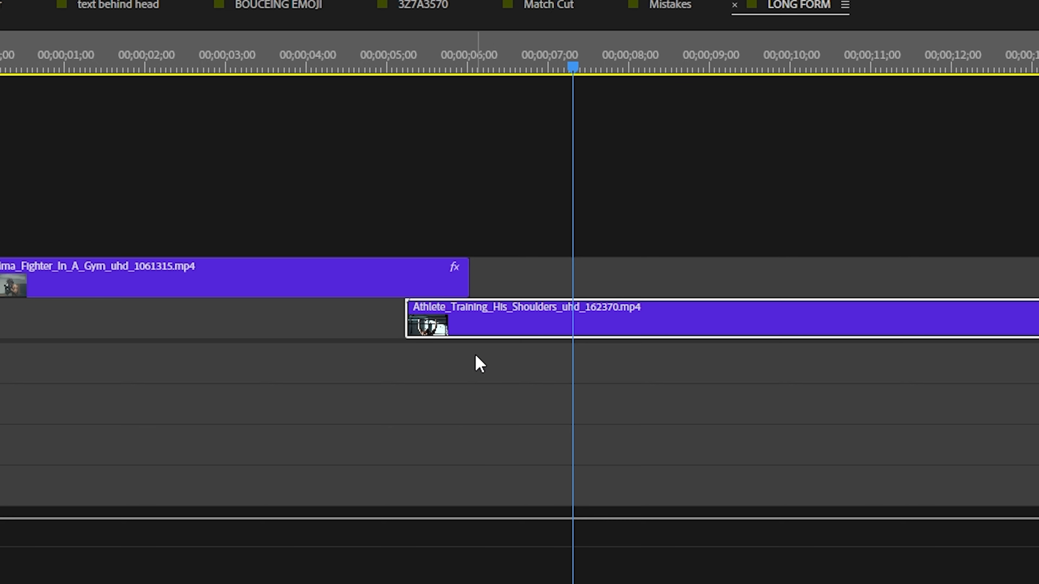
key(Up)
key(c)
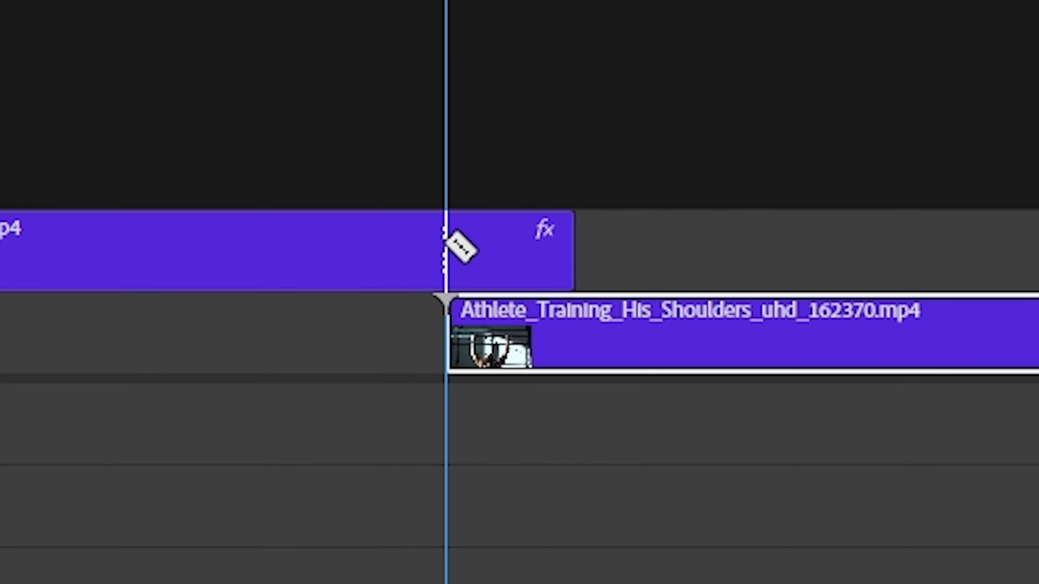
click(457, 247)
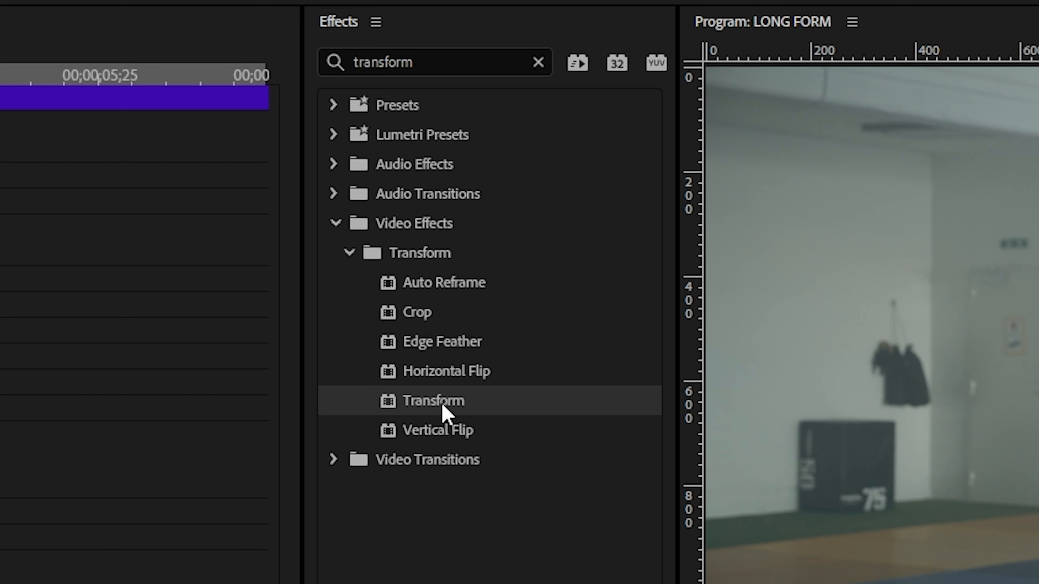
Step: Apply the Transform effect to the short overlapping fighter segment and enable Position keyframing at its start
drag(445, 411, 376, 488)
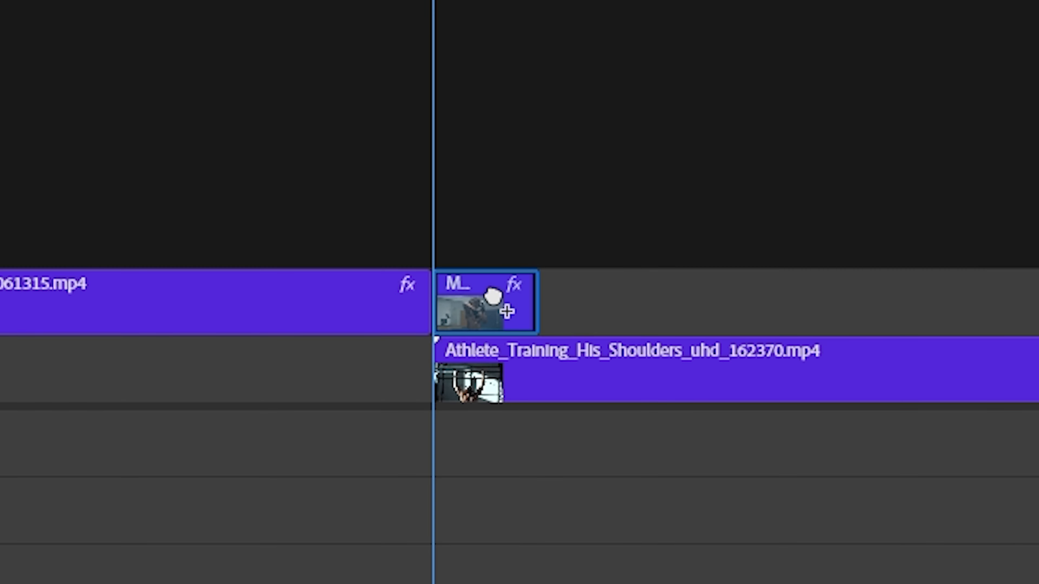
drag(506, 311, 511, 309)
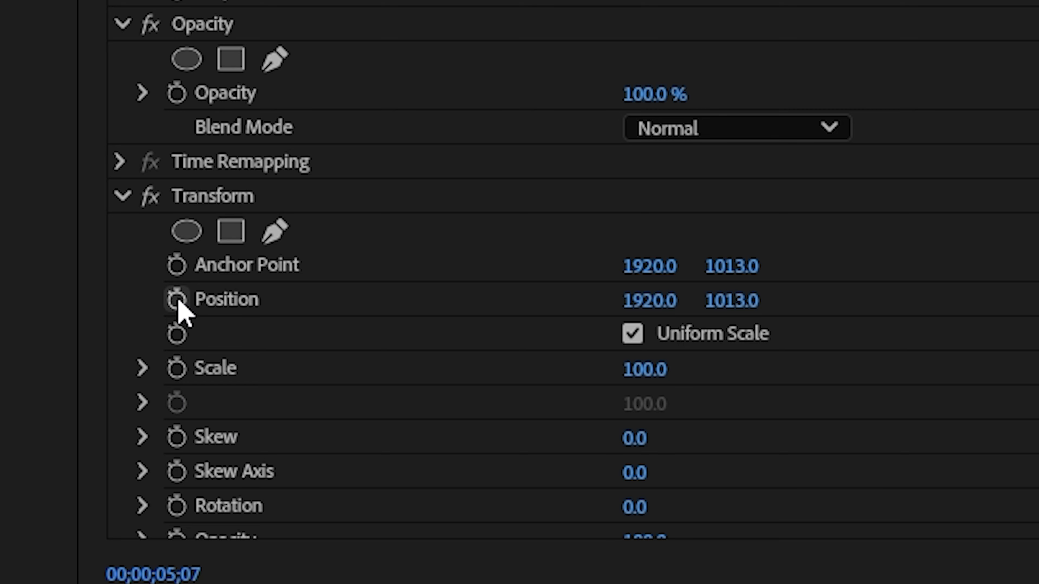
click(181, 302)
Step: Set the Transform's horizontal Position to -1920 at the end of the short fighter segment
key(Down)
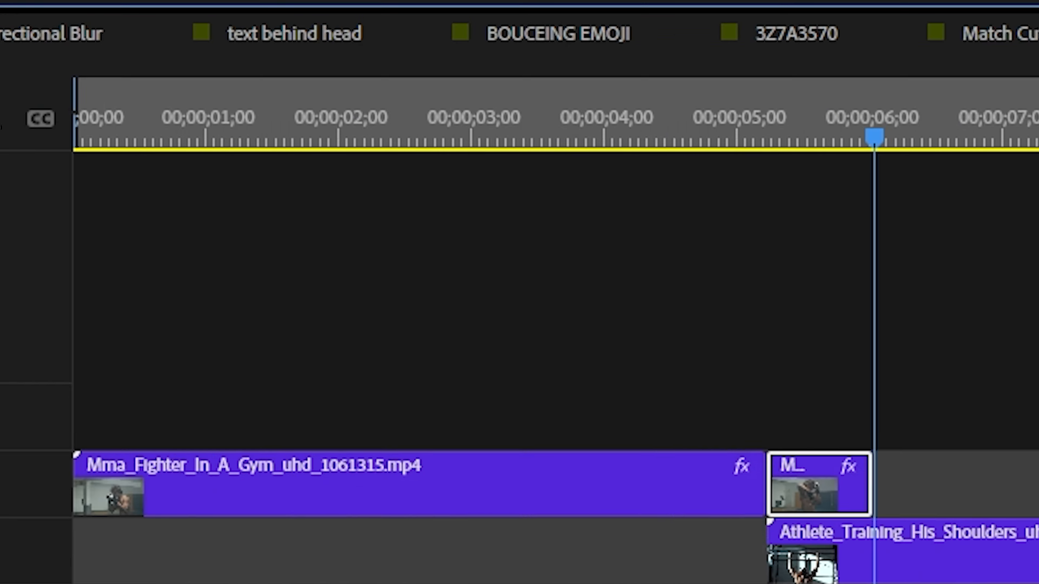
click(537, 230)
text(-1920)
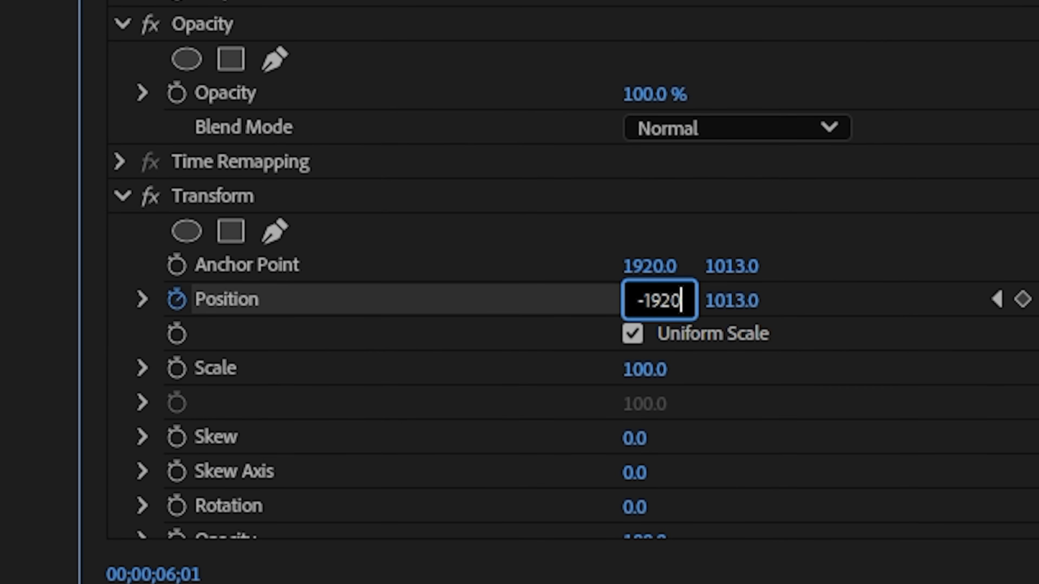
key(Return)
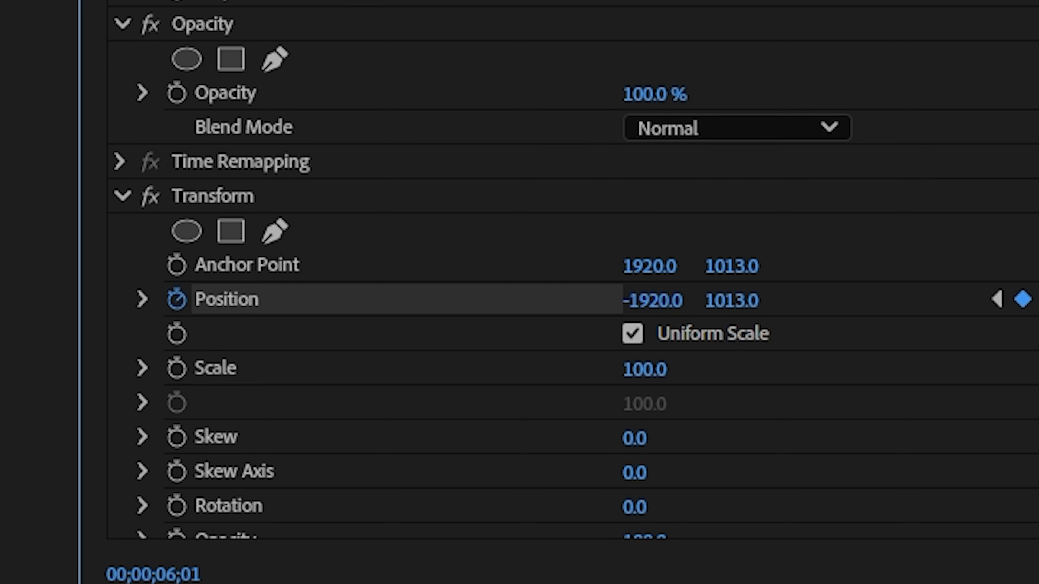
right_click(816, 201)
mouse_move(461, 270)
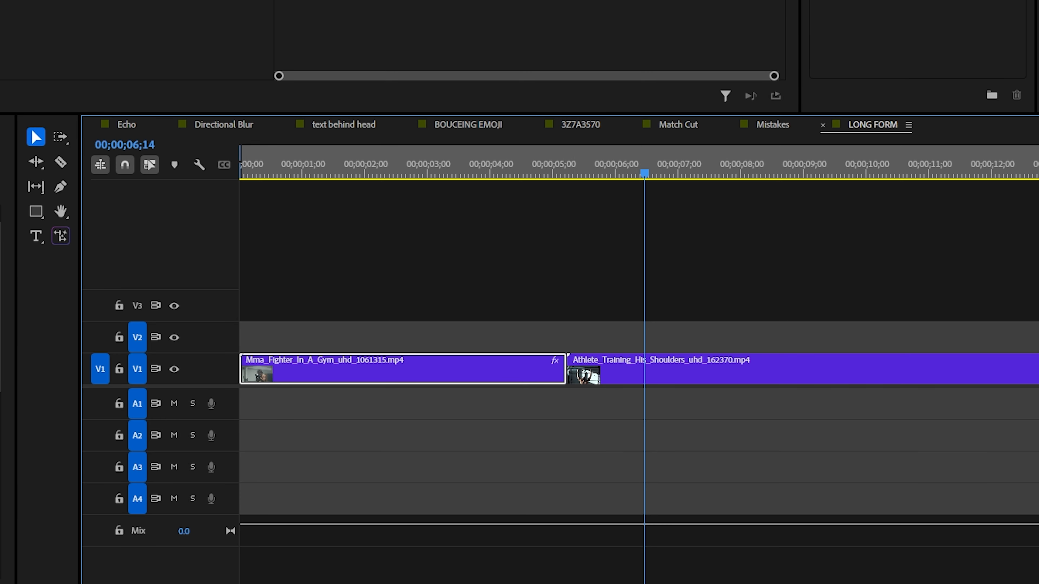
Step: Place an adjustment layer on V2 over the cut between the clips and trim it to a short span around the cut
drag(2, 369, 544, 337)
drag(754, 329, 589, 337)
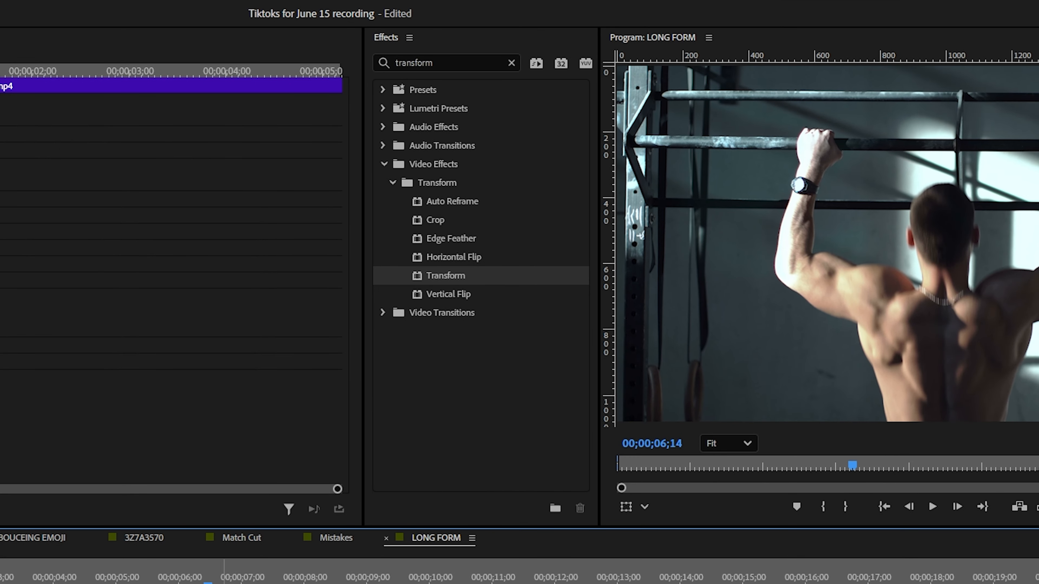
Step: Apply the Transform effect to the adjustment layer and start keyframing its Scale at the layer's start
drag(444, 279, 130, 583)
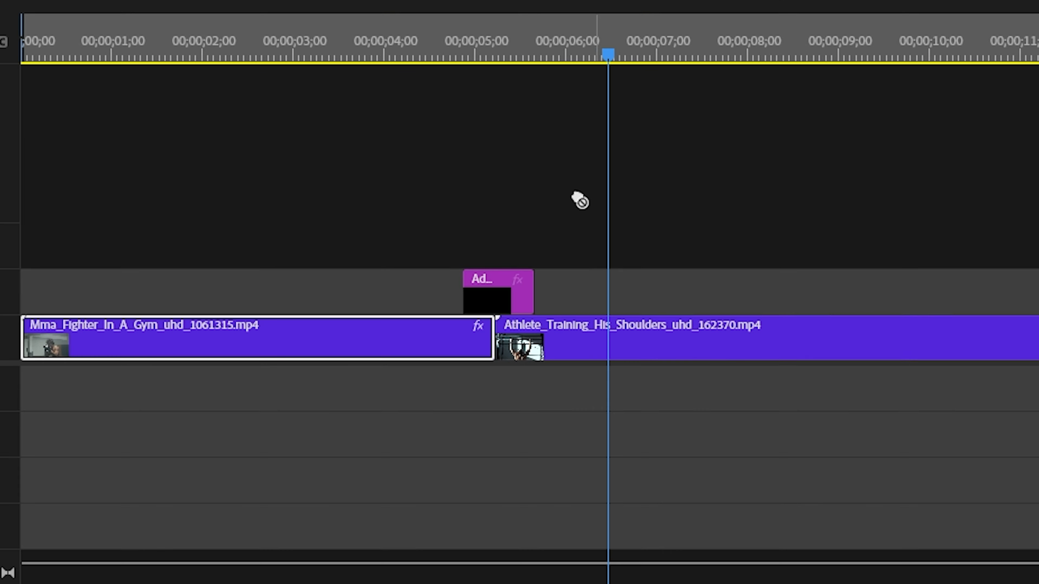
drag(507, 291, 507, 292)
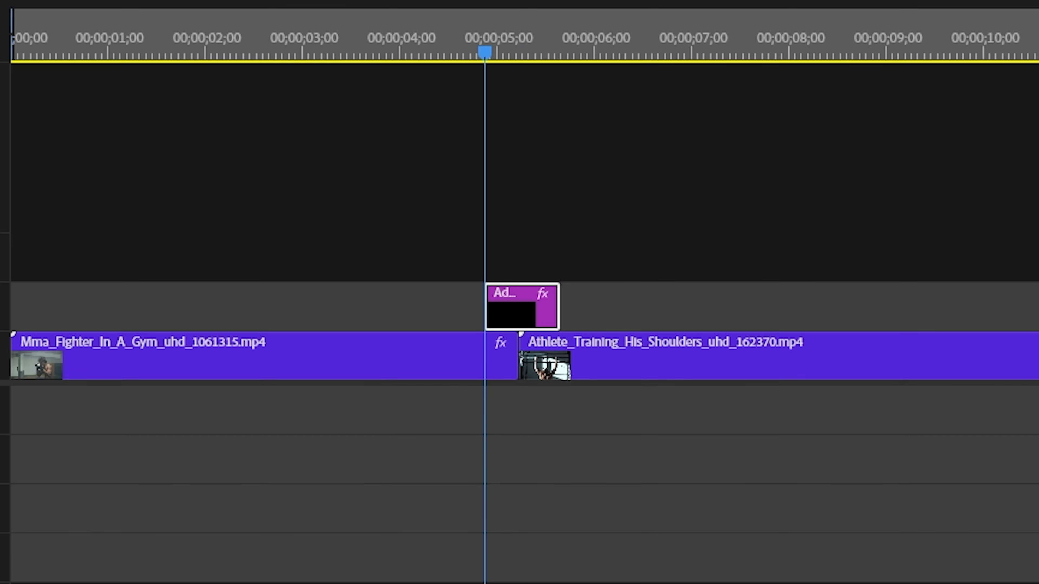
click(131, 218)
Step: Keyframe the adjustment layer's Scale at 300 on the cut and at 100 on the layer's end
key(Down)
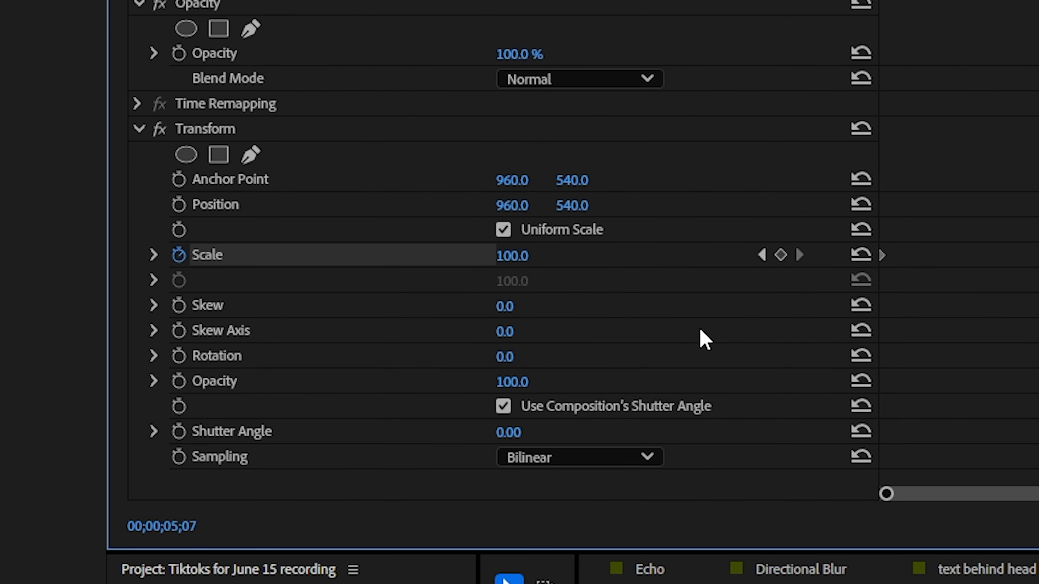
click(780, 257)
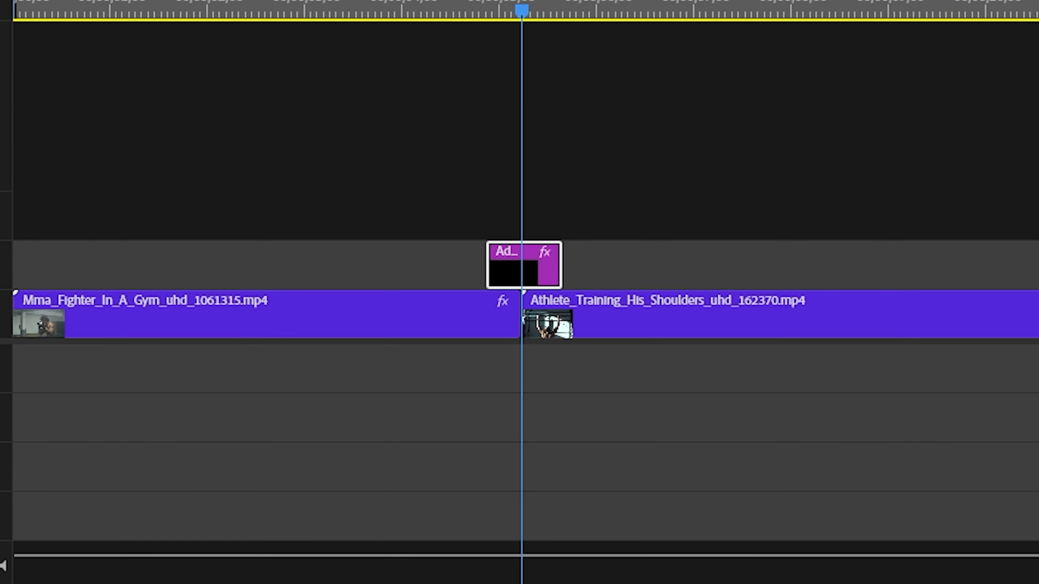
key(Down)
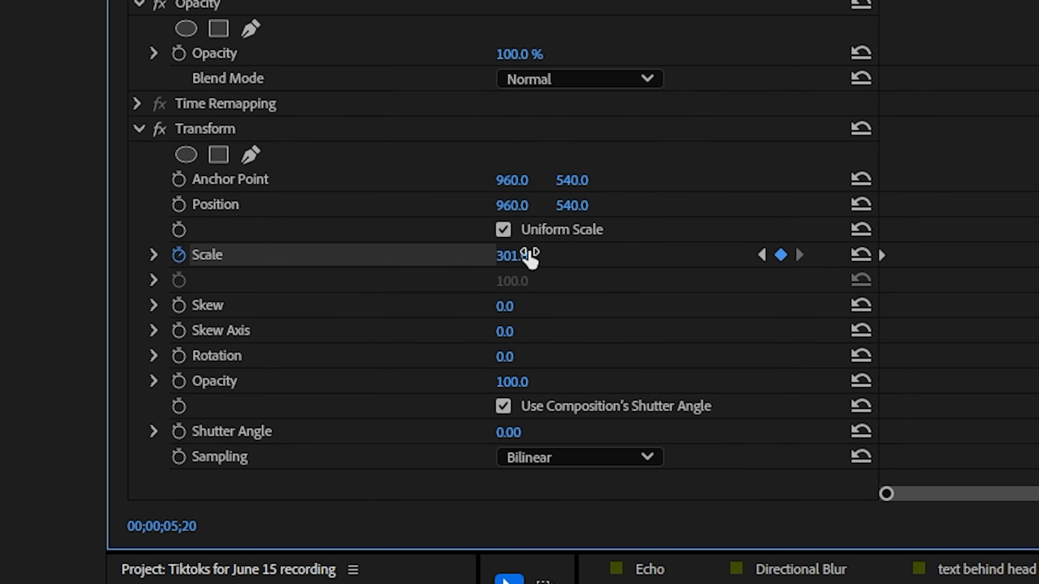
click(530, 255)
text(100)
key(Return)
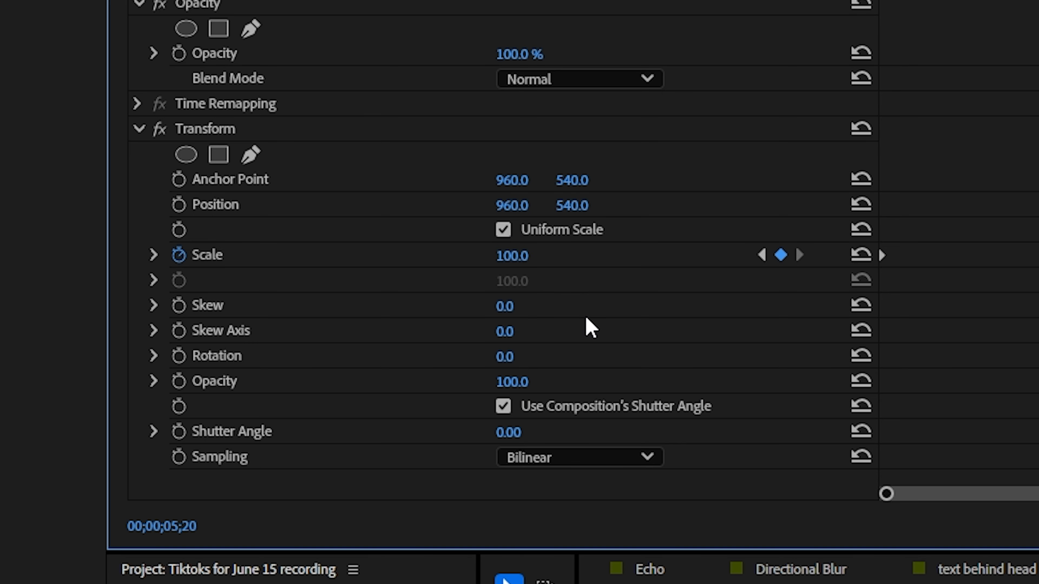
Step: Enable Rotation keyframing in the Transform effect at the start of the adjustment layer, 00;00;04;26
click(809, 581)
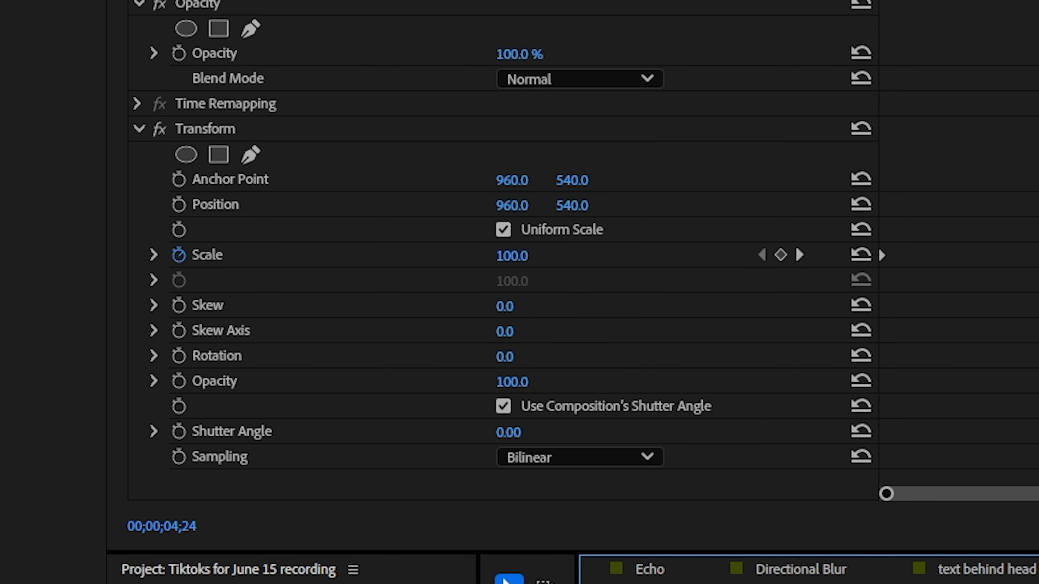
drag(952, 391, 959, 391)
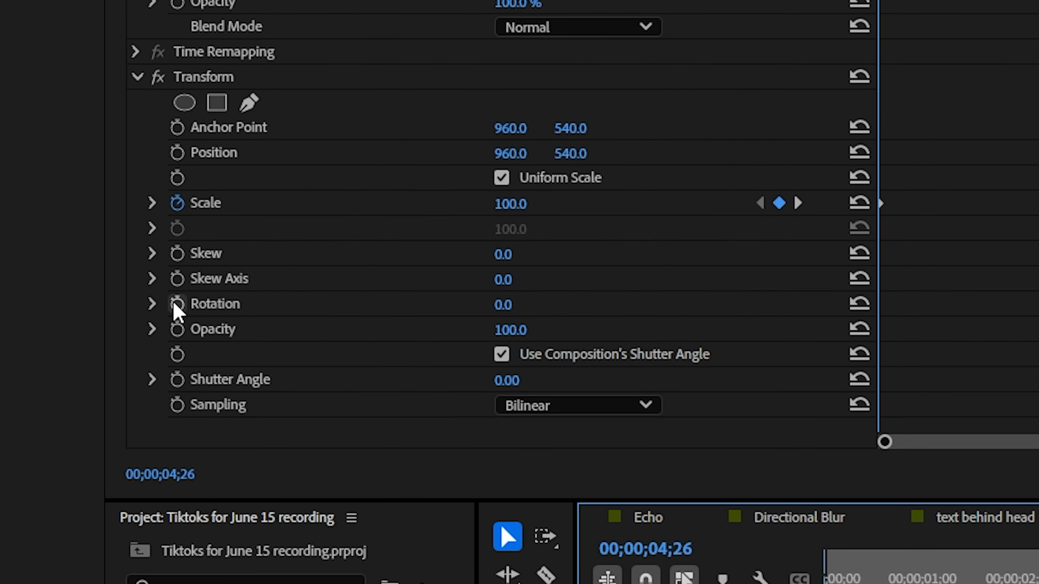
click(177, 304)
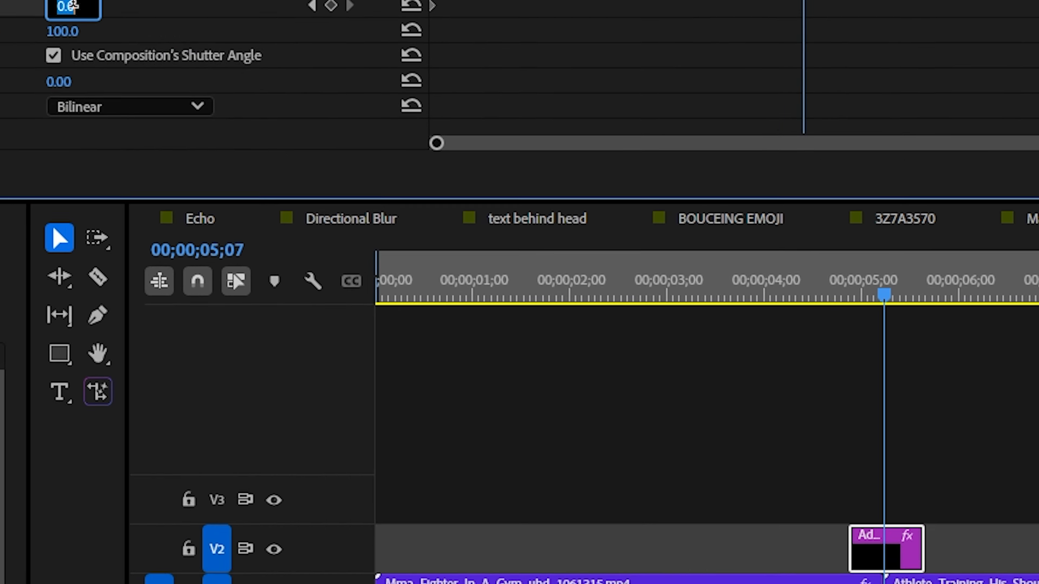
Step: Set the Transform Rotation to 180° at the cut and to one full turn (1x0.0°) at the layer's end
click(388, 227)
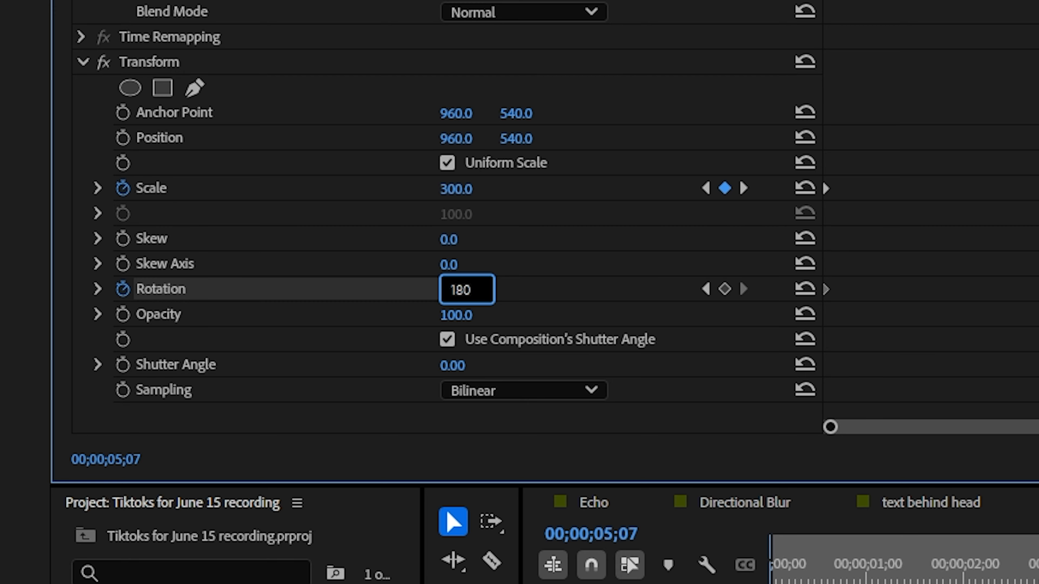
text(180)
key(Return)
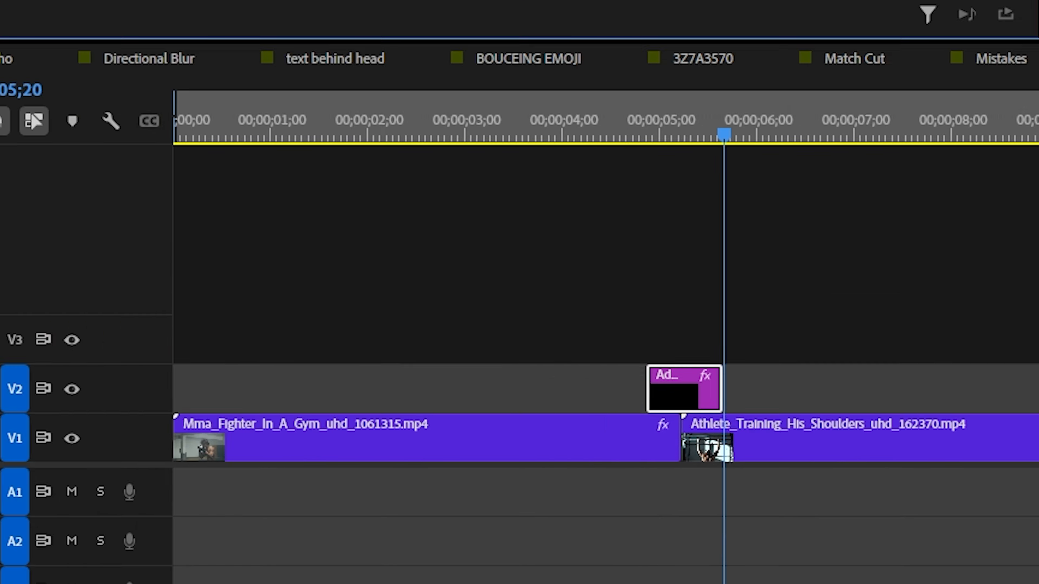
click(500, 302)
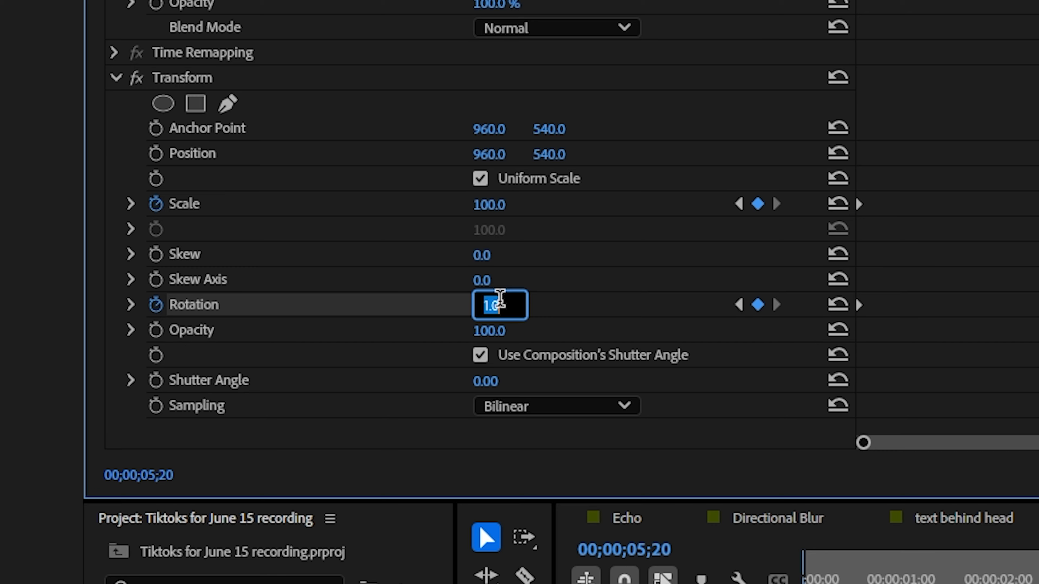
key(Return)
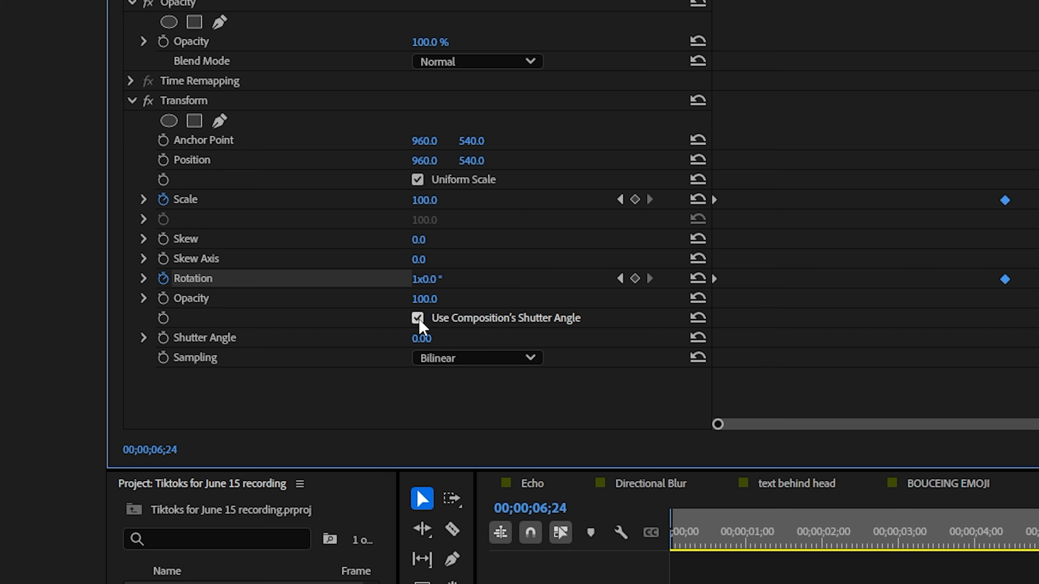
Step: Turn off Use Composition's Shutter Angle in the Transform effect and set its Shutter Angle to 180
click(418, 318)
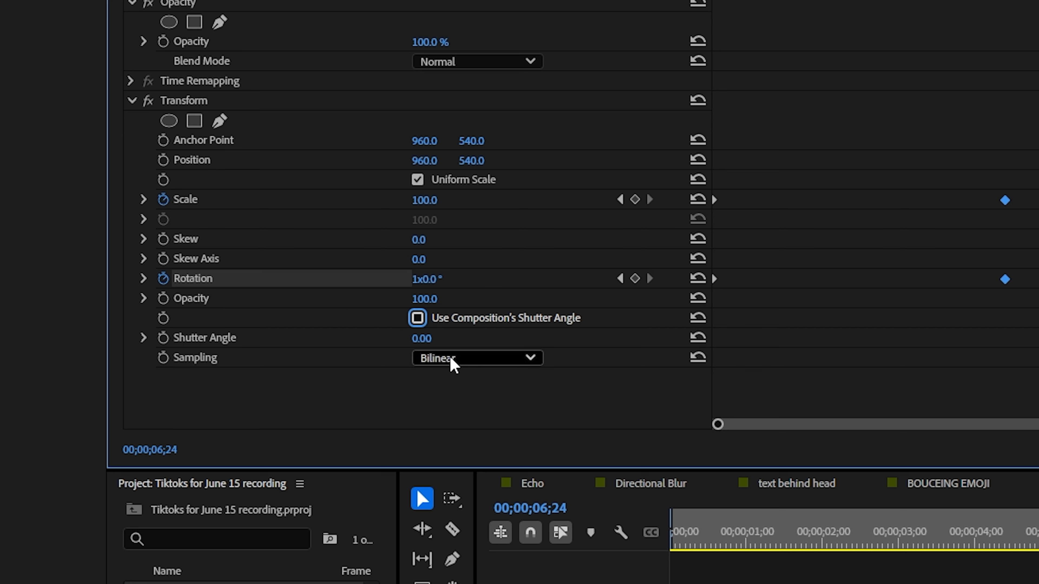
click(436, 336)
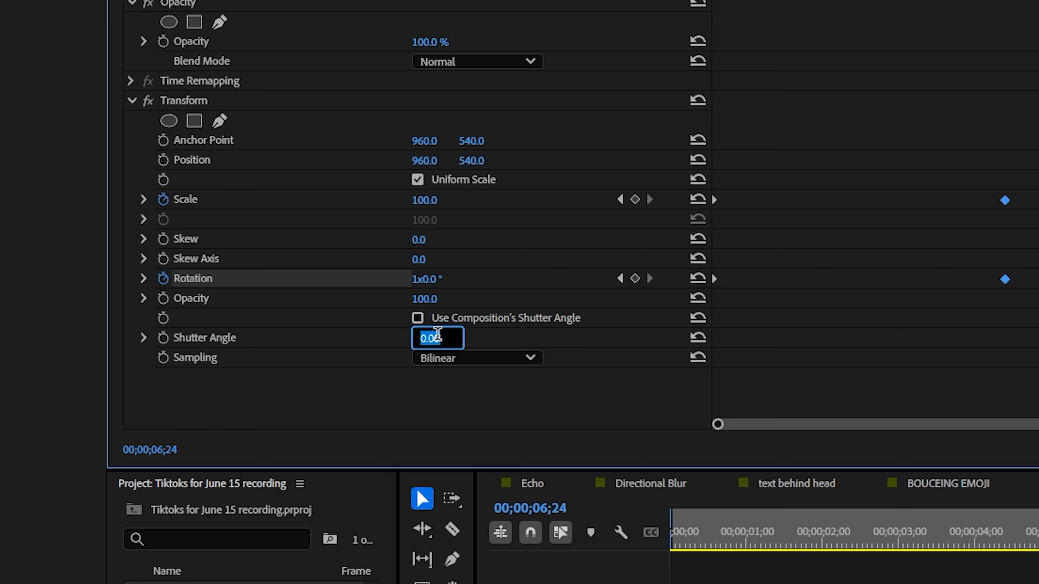
text(180)
key(Return)
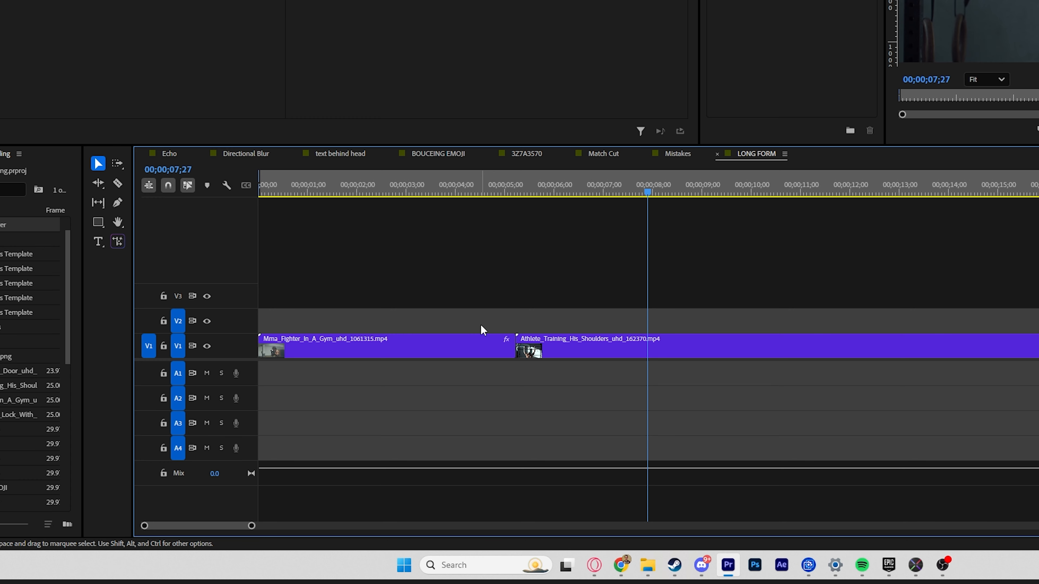
Step: Add a fresh adjustment layer on V2 across the cut and shorten it to about half a second
drag(6, 224, 502, 319)
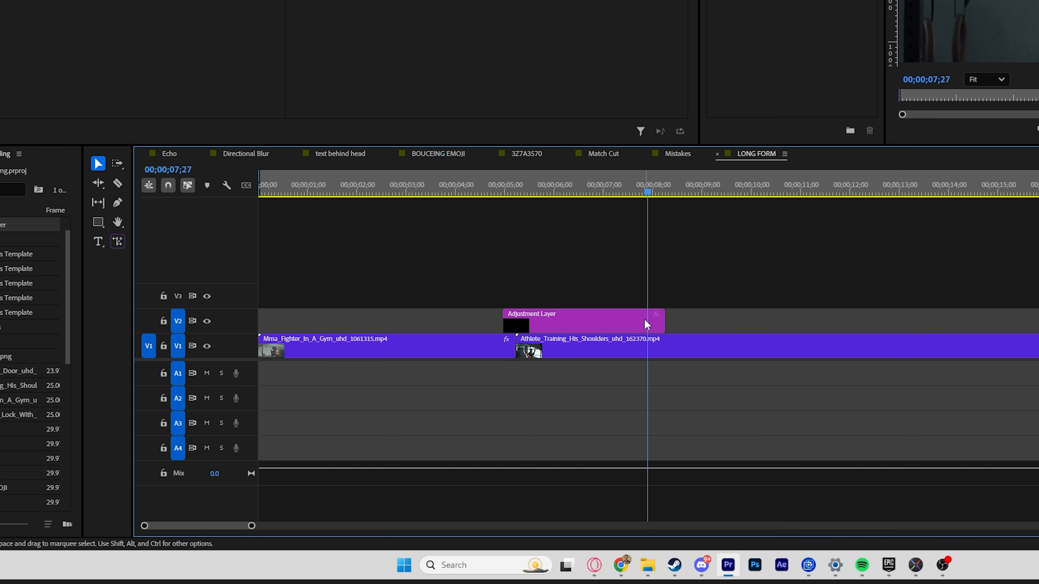
drag(662, 320, 524, 323)
Step: Search the effects for "vr chromat" and apply VR Chromatic Aberrations to the short adjustment layer on V2
key(shift+7)
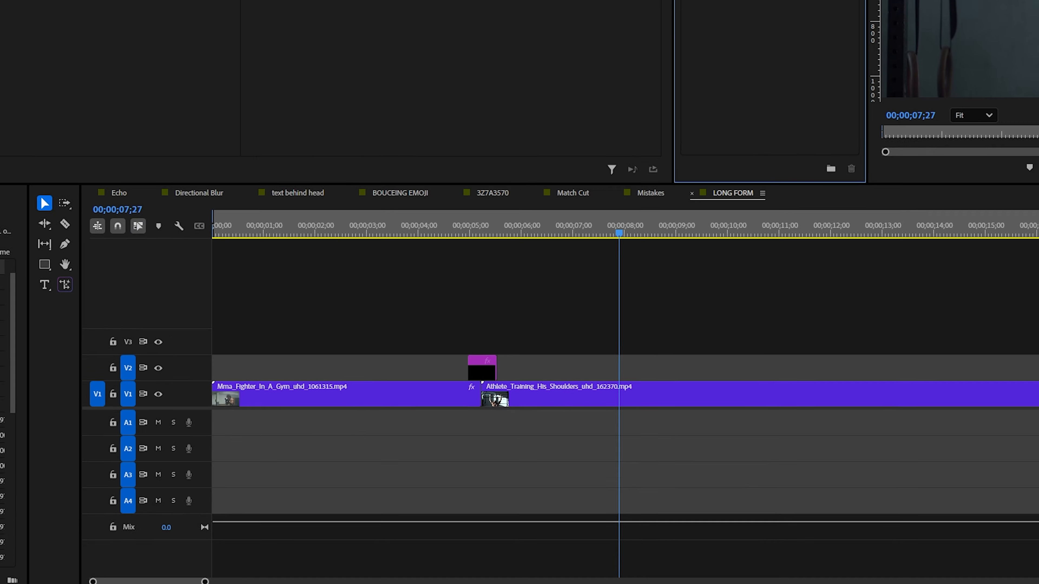
click(536, 17)
text(vr )
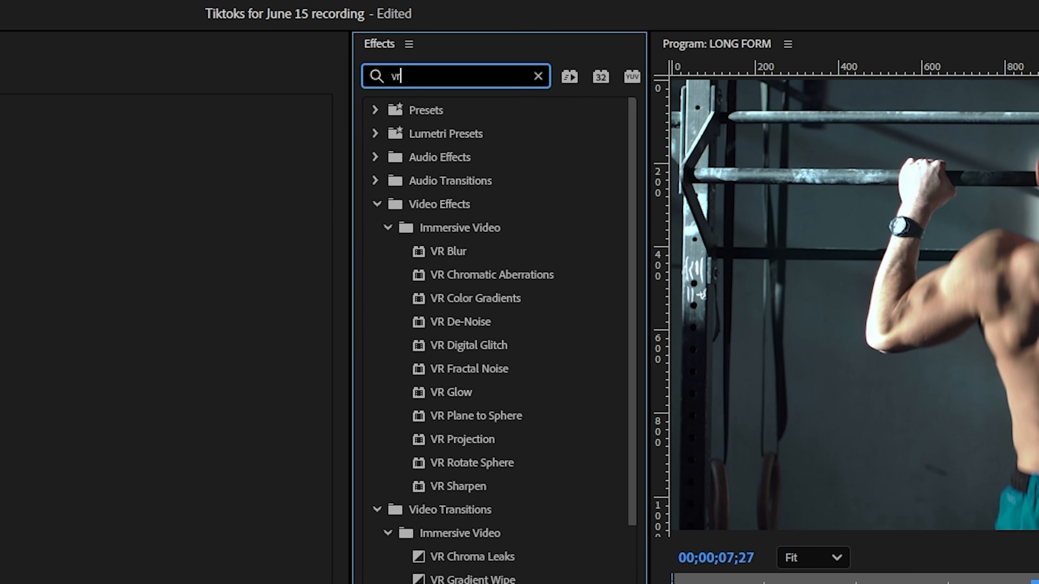
text(chromat)
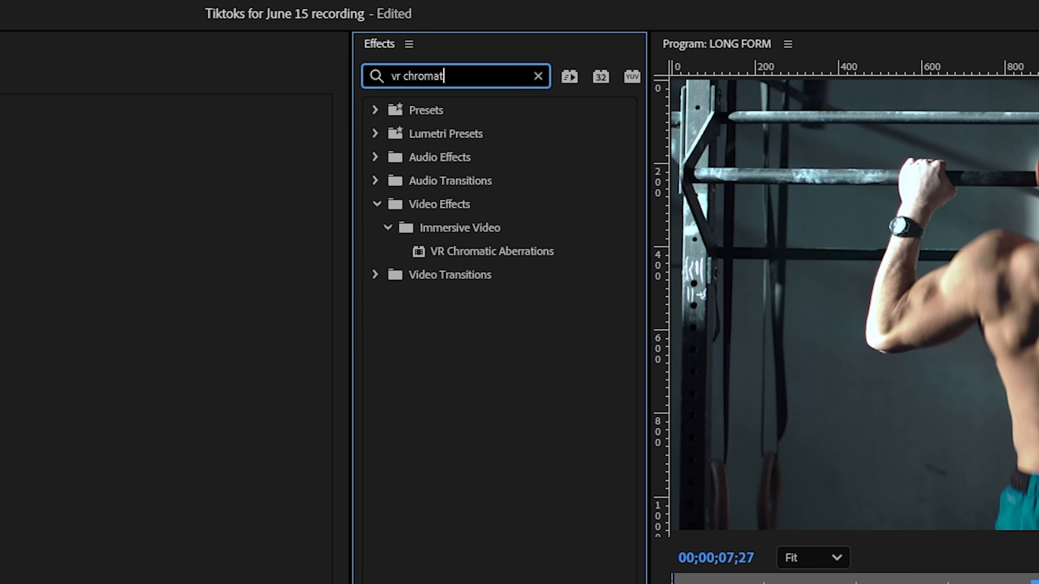
drag(489, 246, 527, 284)
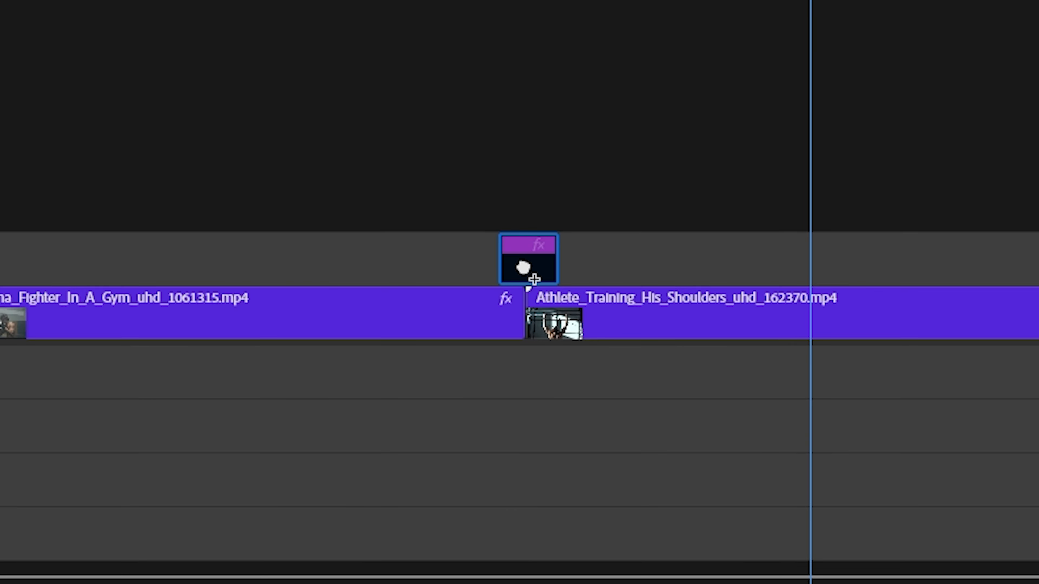
Step: Find Gaussian Blur in the effects and add it to the same adjustment layer
drag(403, 100, 195, 114)
text(gaus)
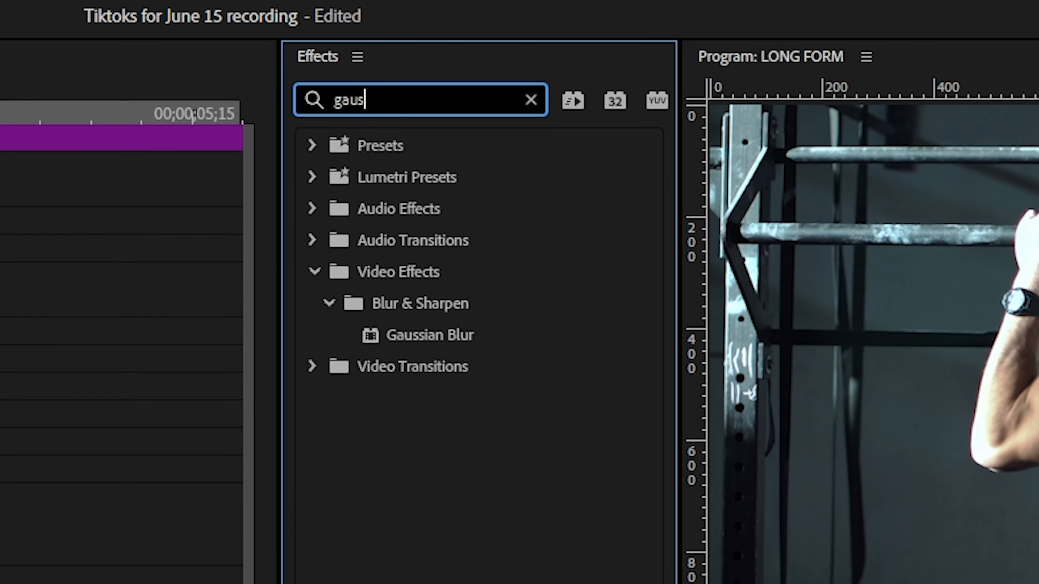
drag(405, 333, 550, 246)
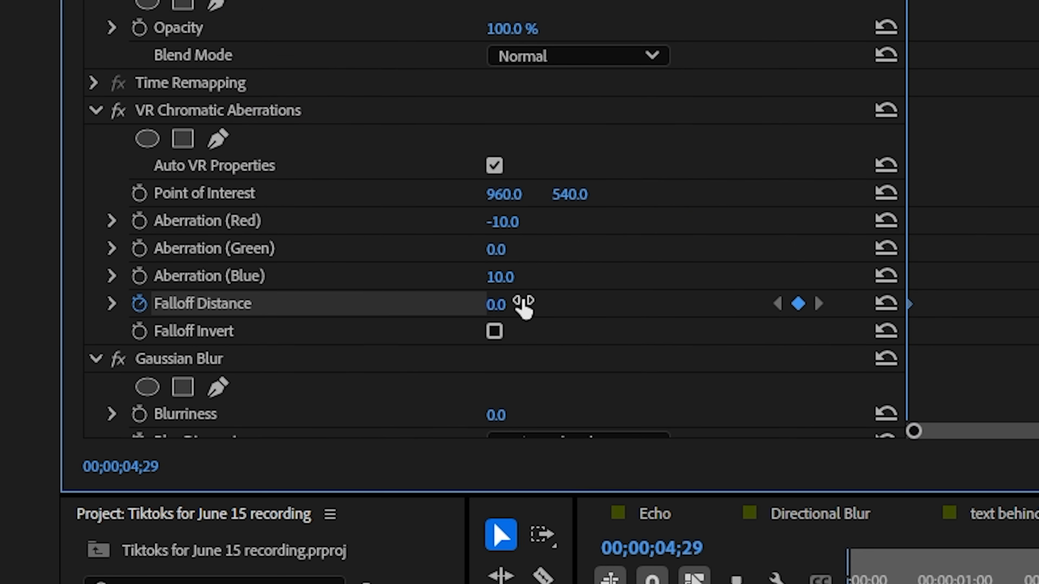
Step: Keyframe the VR Chromatic Aberrations Falloff Distance at 0 at the layer's start, 100 at the cut (00;00;05;07) and 0 at its end
click(524, 305)
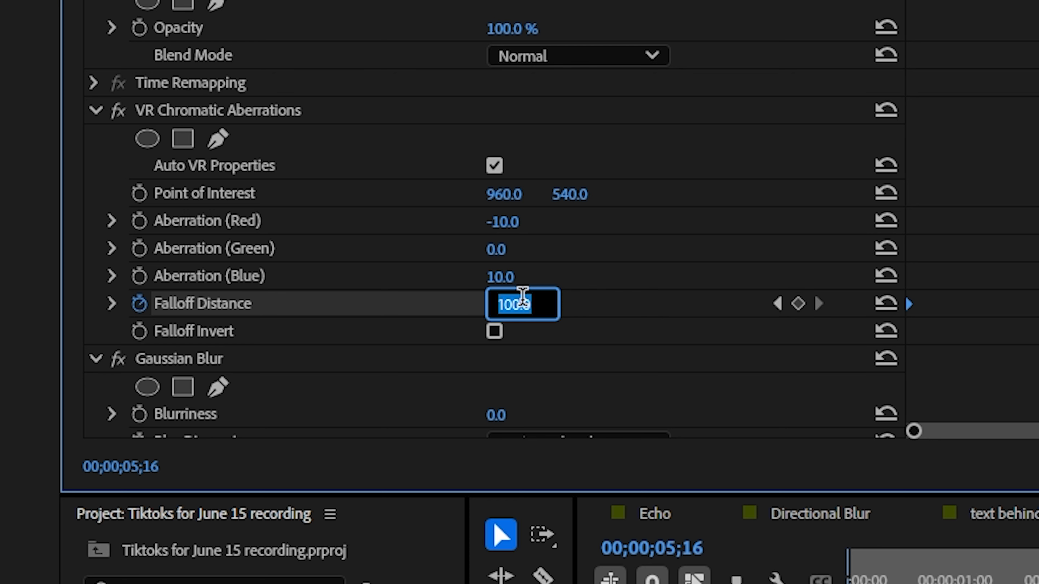
text(0)
key(Return)
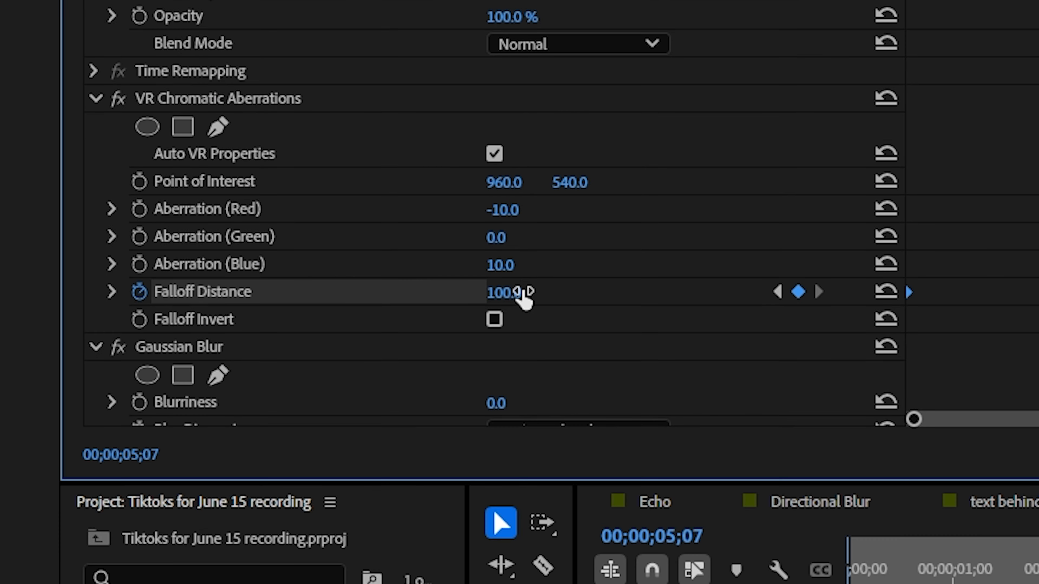
key(Down)
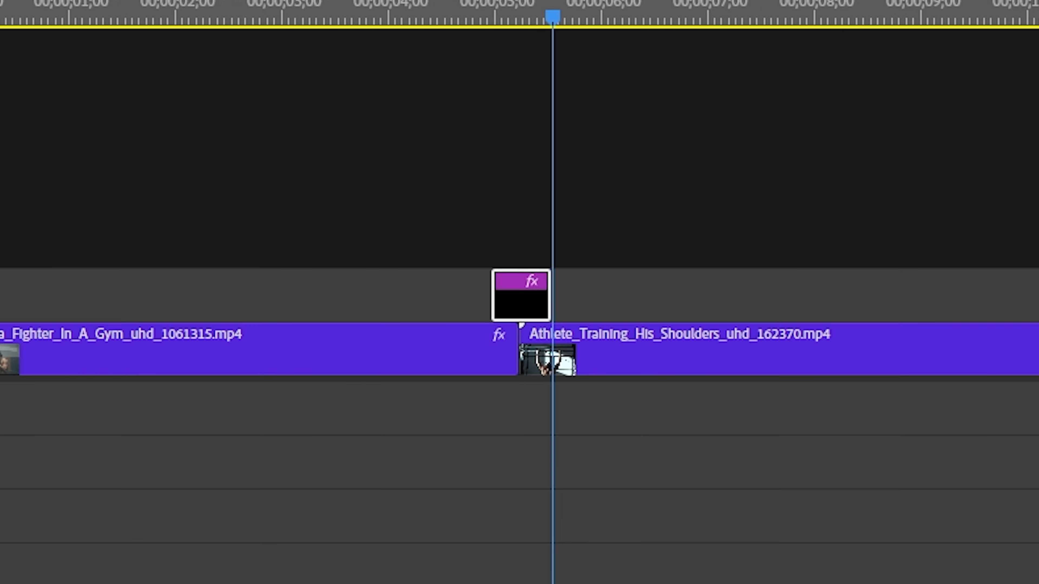
click(528, 304)
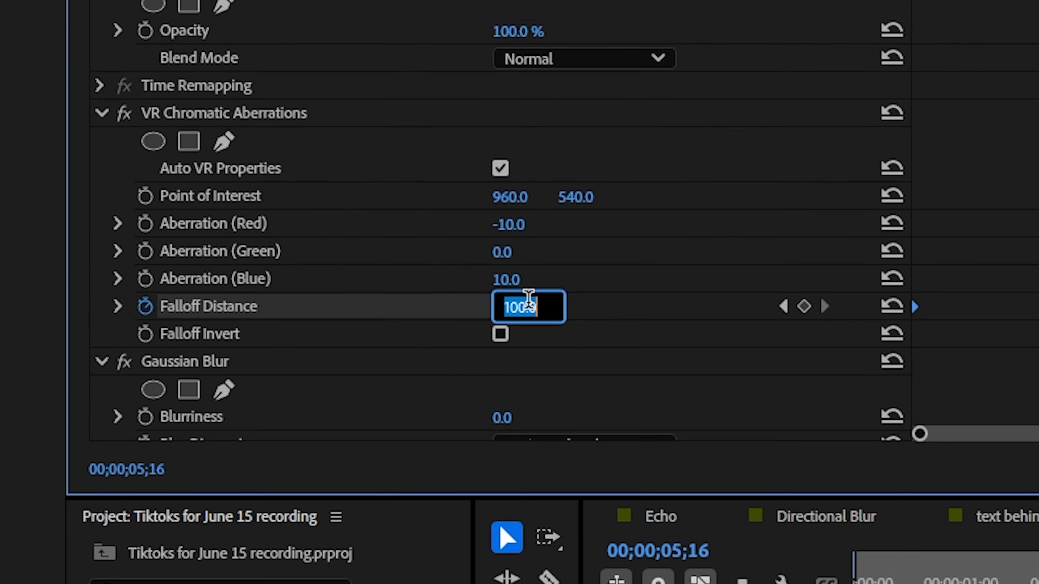
text(0)
key(Return)
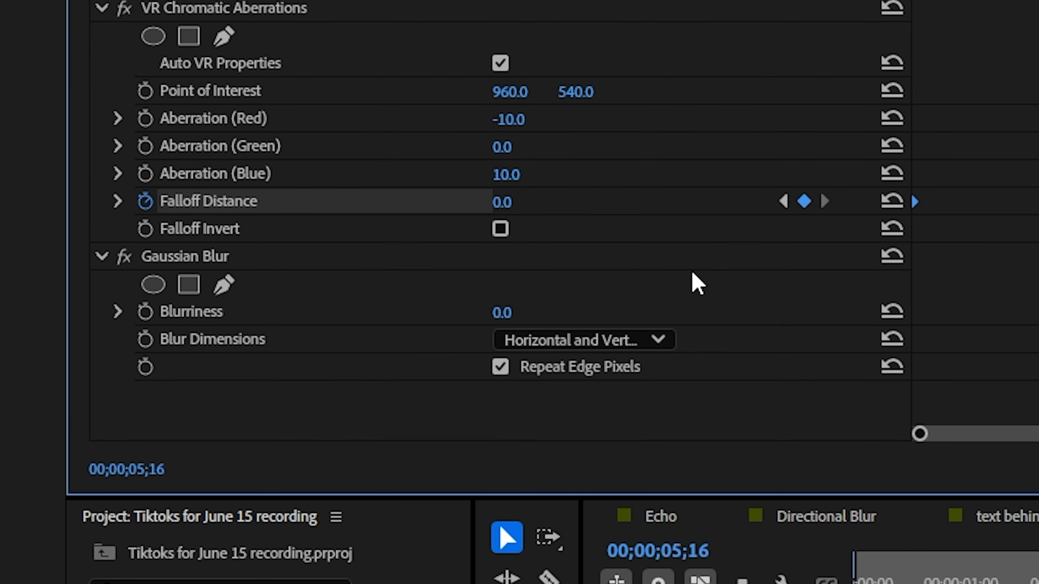
Step: Keyframe the Gaussian Blur Blurriness at 0 at the layer's start, 00;00;04;29, and at 50 at the cut
key(Up)
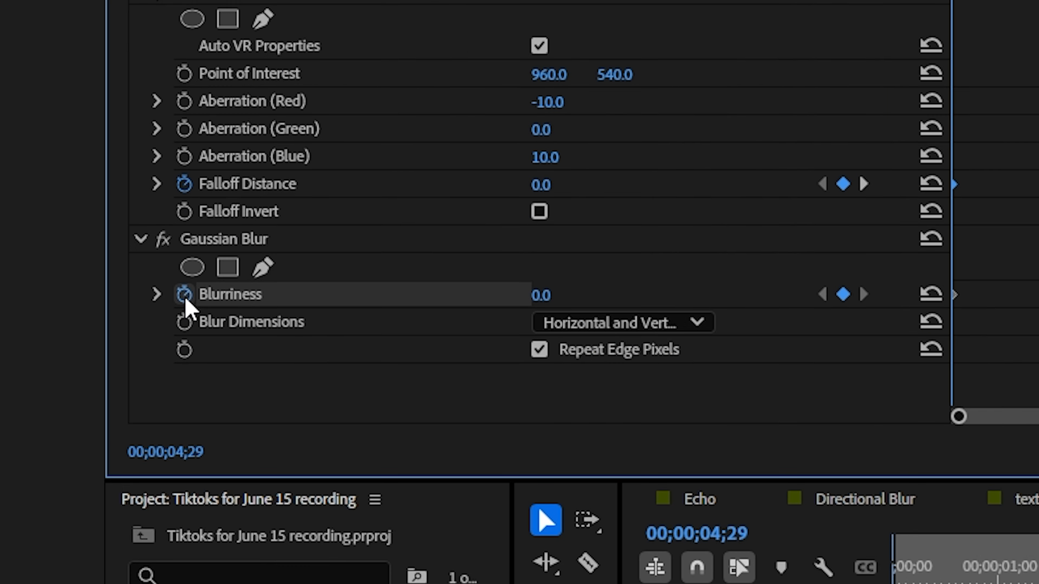
key(Down)
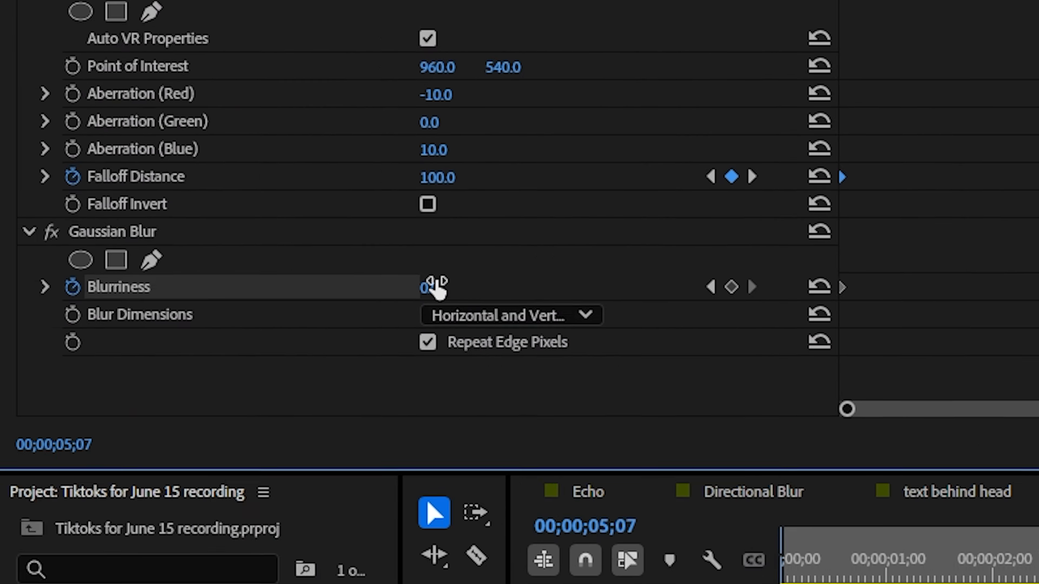
click(433, 287)
text(50)
key(Return)
key(Down)
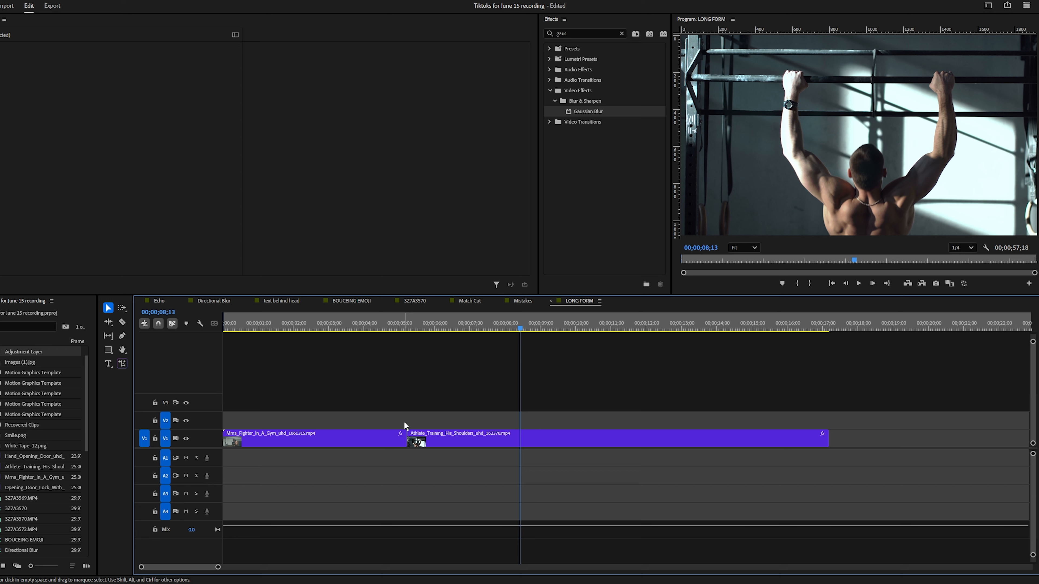
Step: Add a new short adjustment layer on V2 across the cut and apply the Transform effect to it
drag(45, 355, 402, 418)
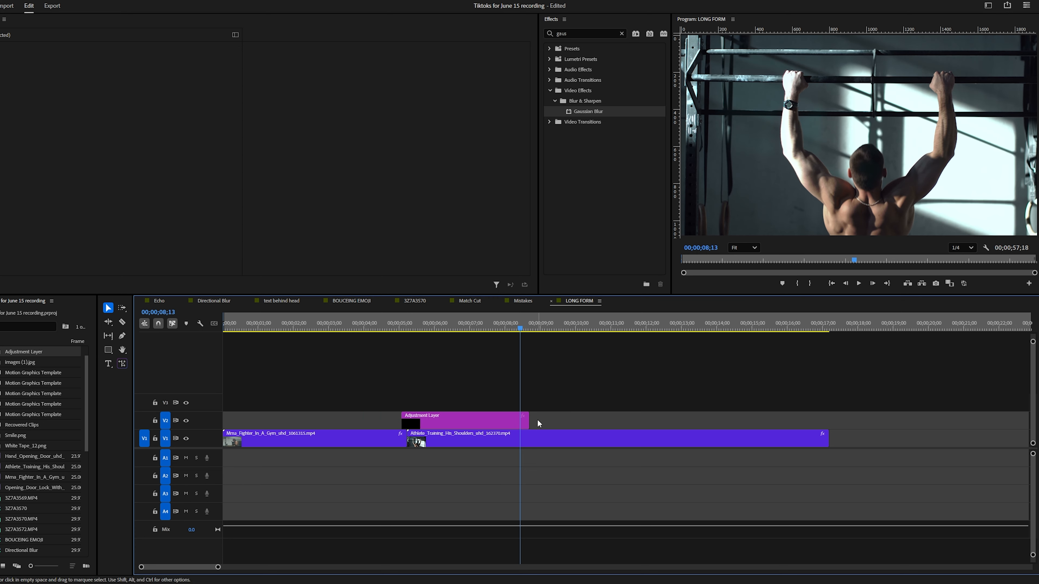
drag(528, 421, 530, 422)
click(585, 34)
text(tran)
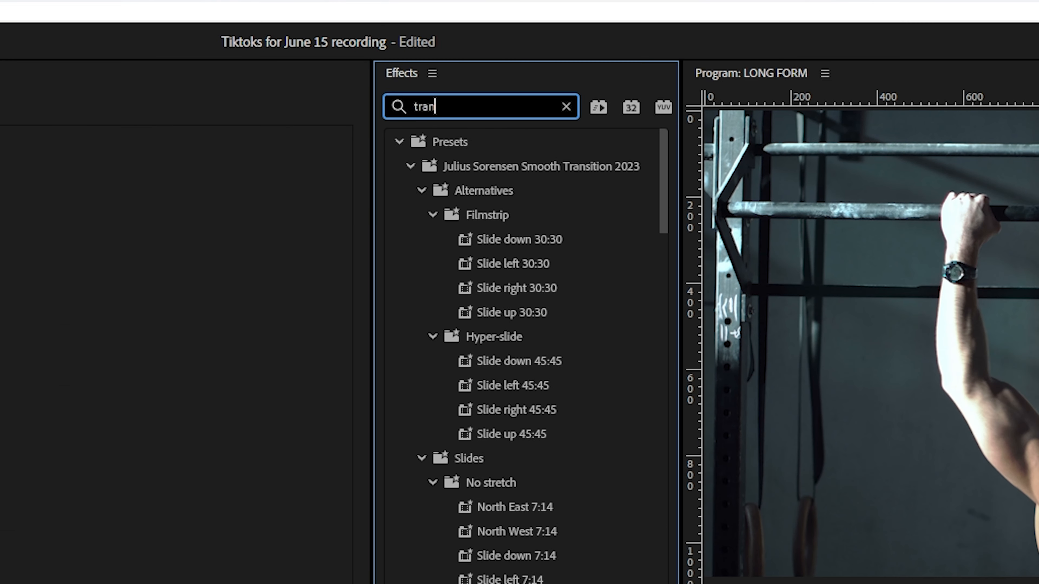
text(sfor)
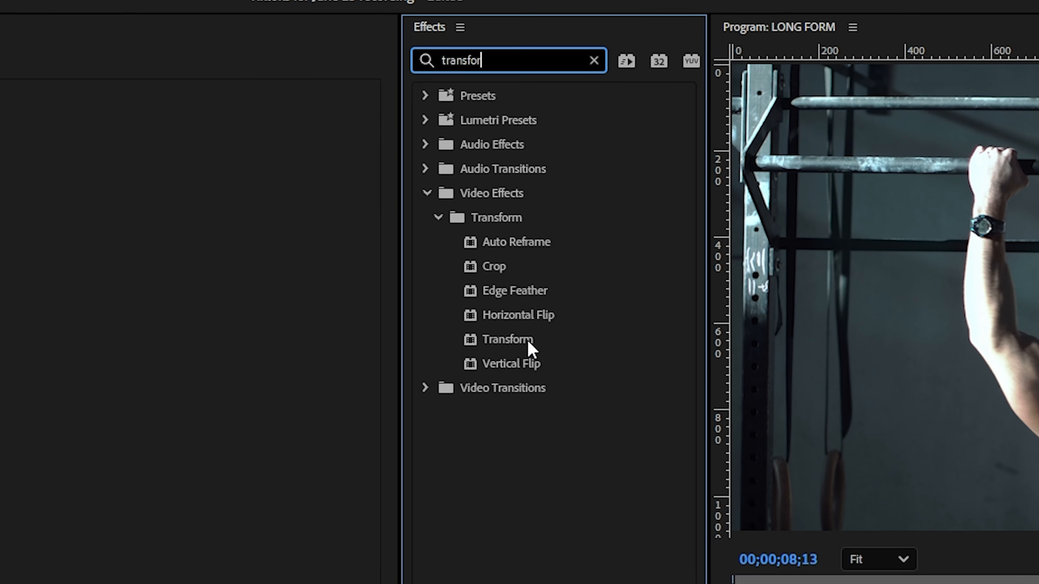
drag(500, 386, 502, 272)
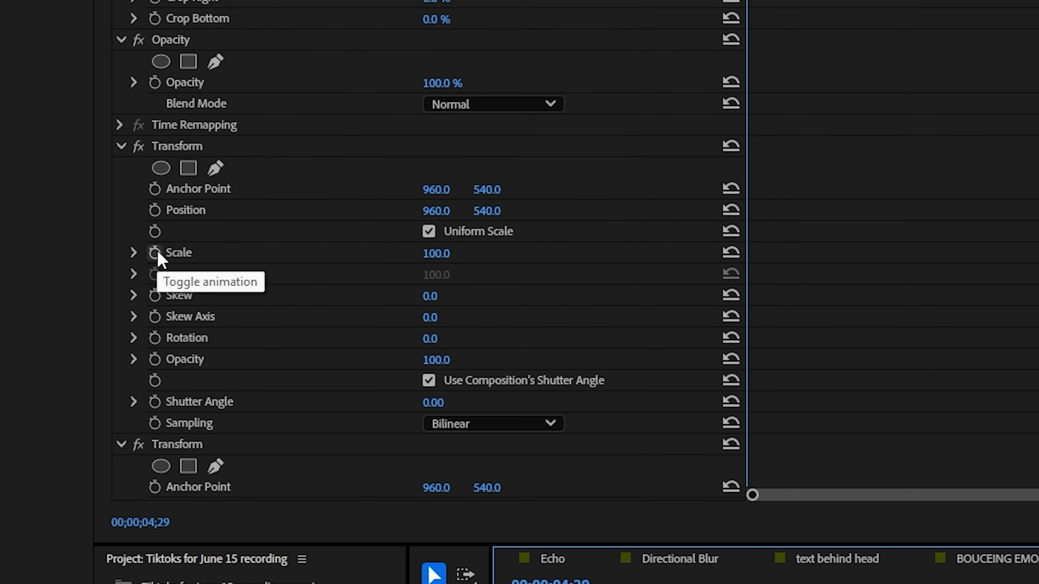
Step: Keyframe the first Transform effect's Scale at 100 at 00;00;04;29, 300 at the cut (00;00;05;07) and 100 at 00;00;05;18
click(154, 253)
key(Right)
key(Right)
key(Right)
key(Right)
key(Right)
key(Right)
key(Right)
key(Right)
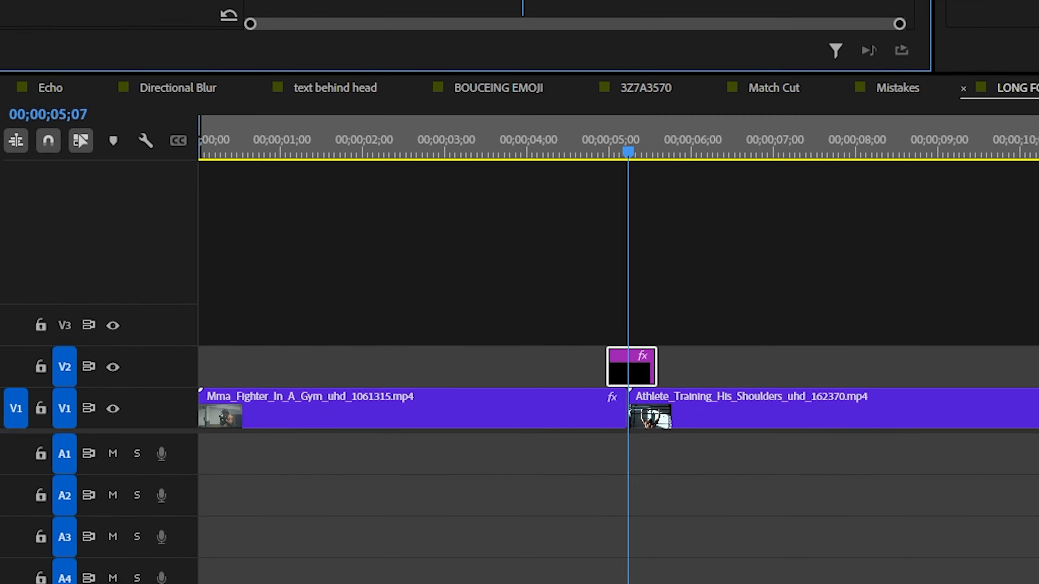
click(457, 275)
text(300)
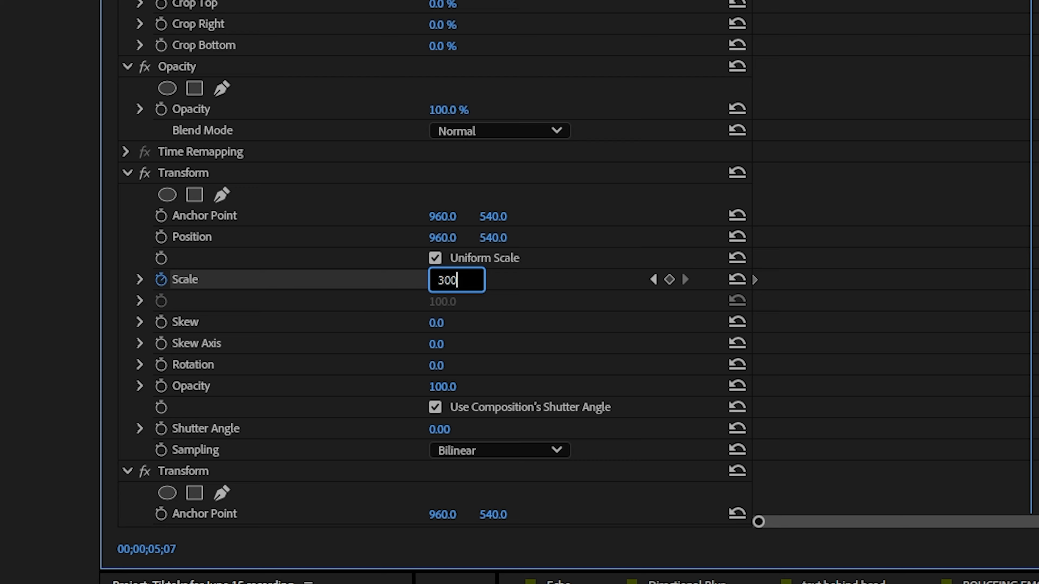
key(Return)
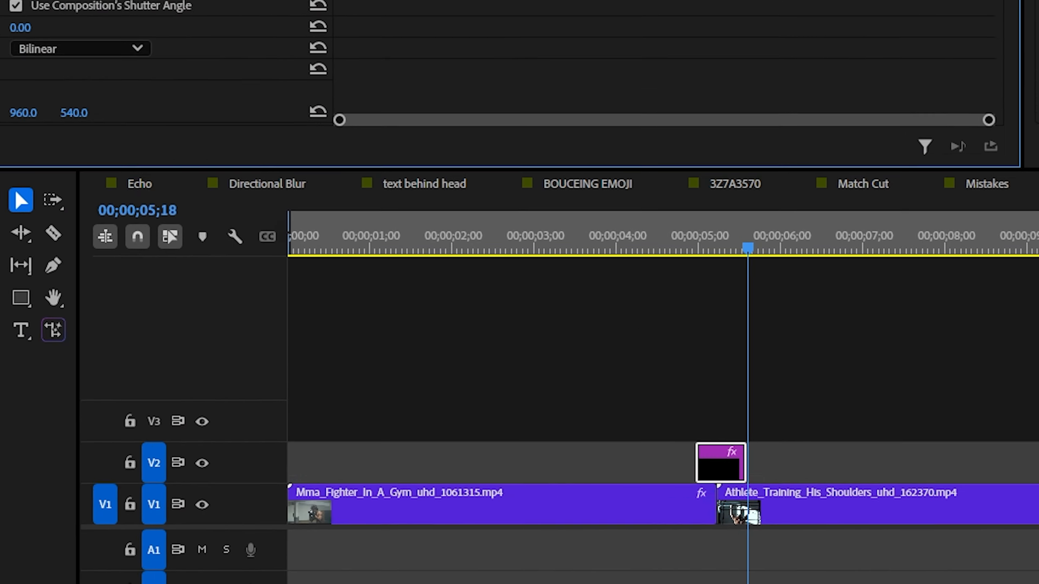
click(475, 211)
text(100)
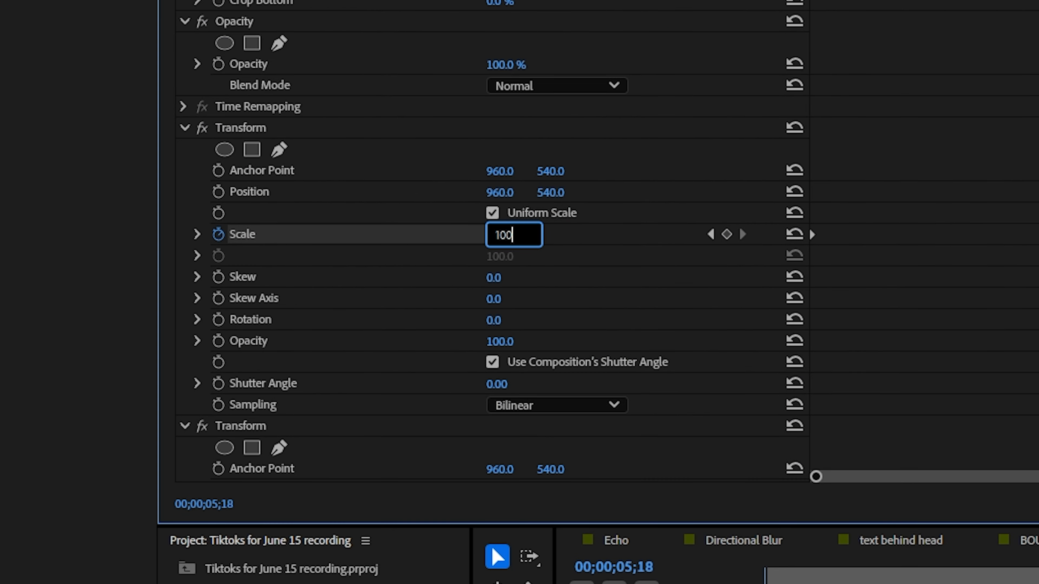
key(Return)
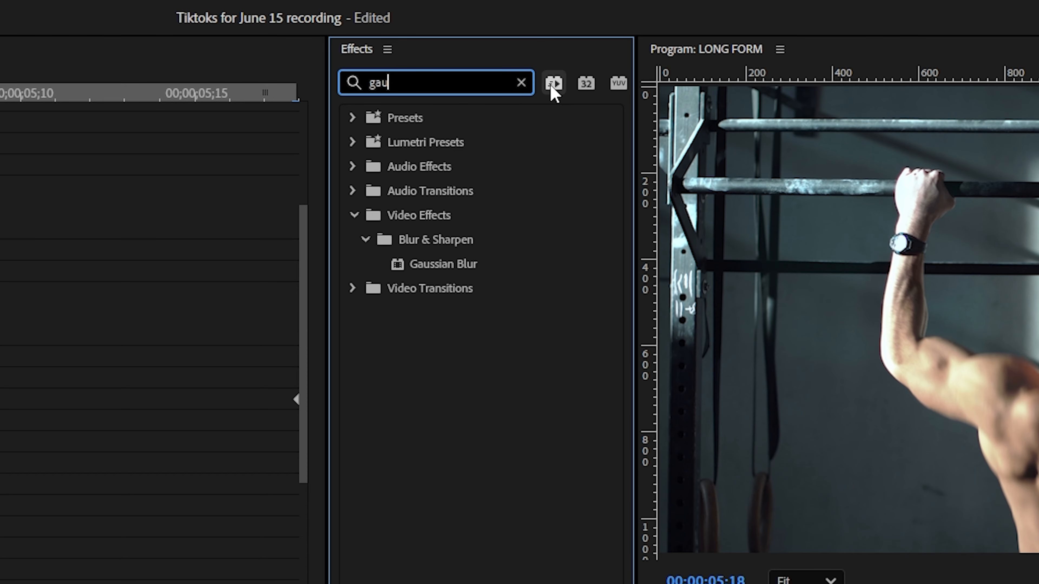
Step: Apply Gaussian Blur to the adjustment layer and enable Blurriness keyframing at its start, 00;00;04;29
drag(465, 266, 507, 282)
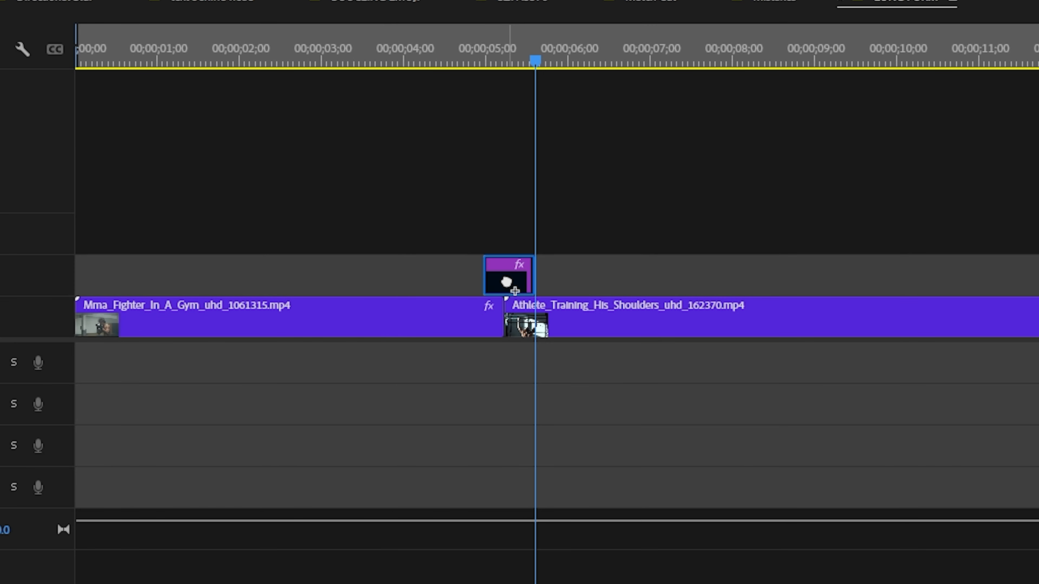
scroll(211, 201, down, 1)
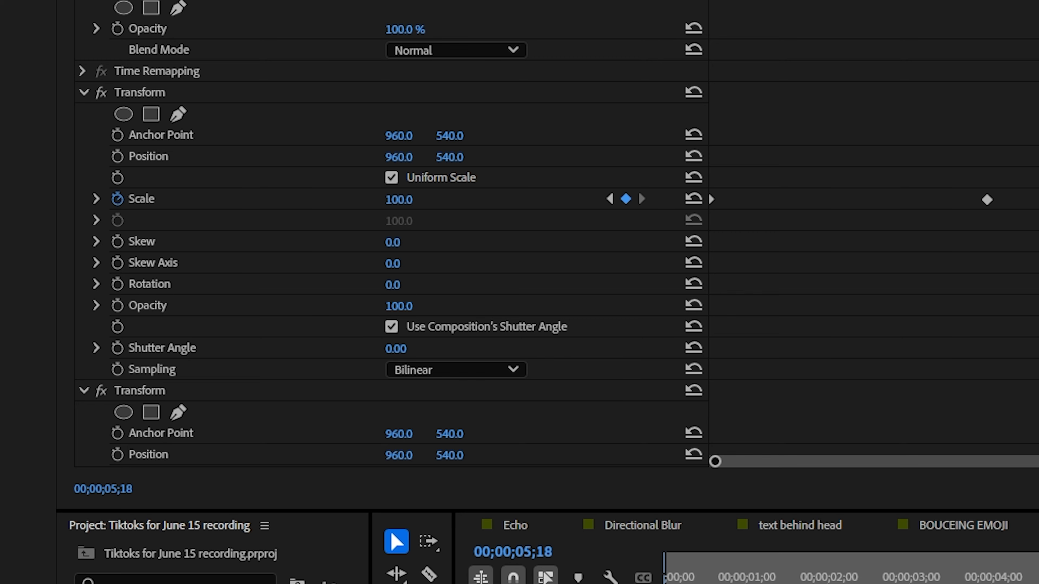
scroll(198, 353, down, 10)
click(119, 348)
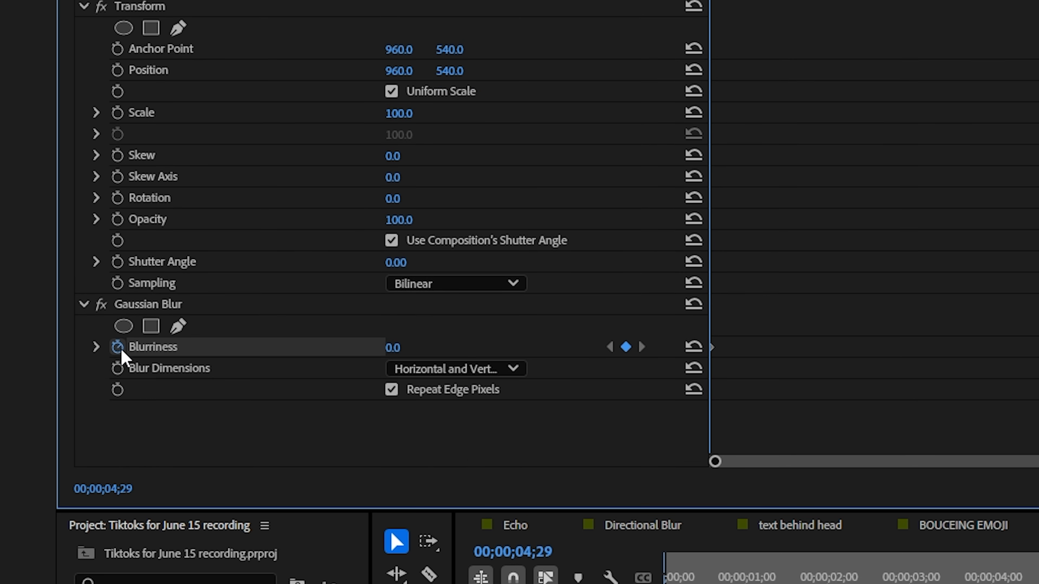
Step: Set the Gaussian Blur Blurriness to 50 at the cut, 00;00;05;07, and to 0 at the layer's end, 00;00;05;18
key(Down)
click(399, 348)
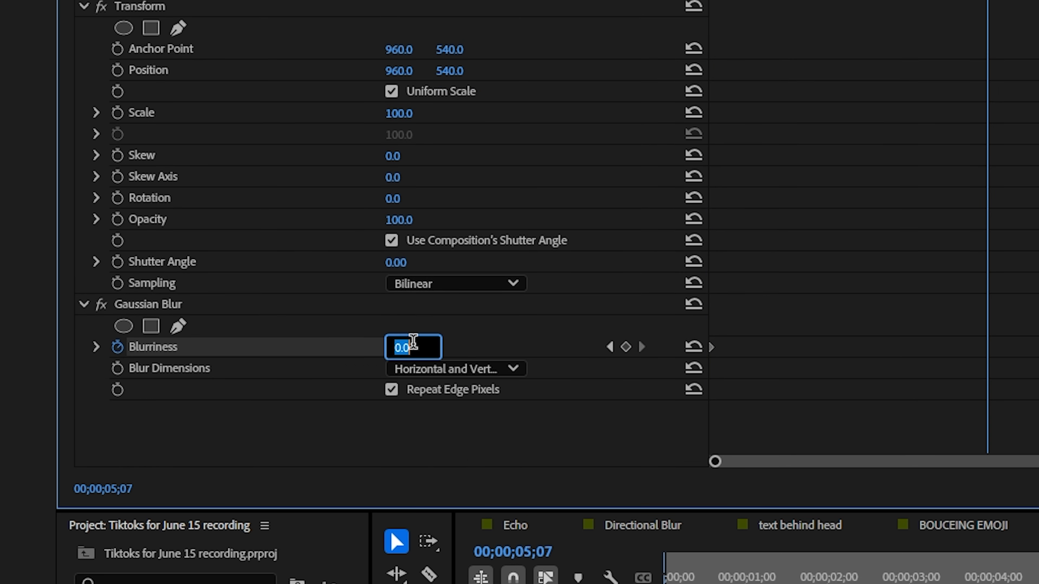
text(50)
key(Return)
key(Down)
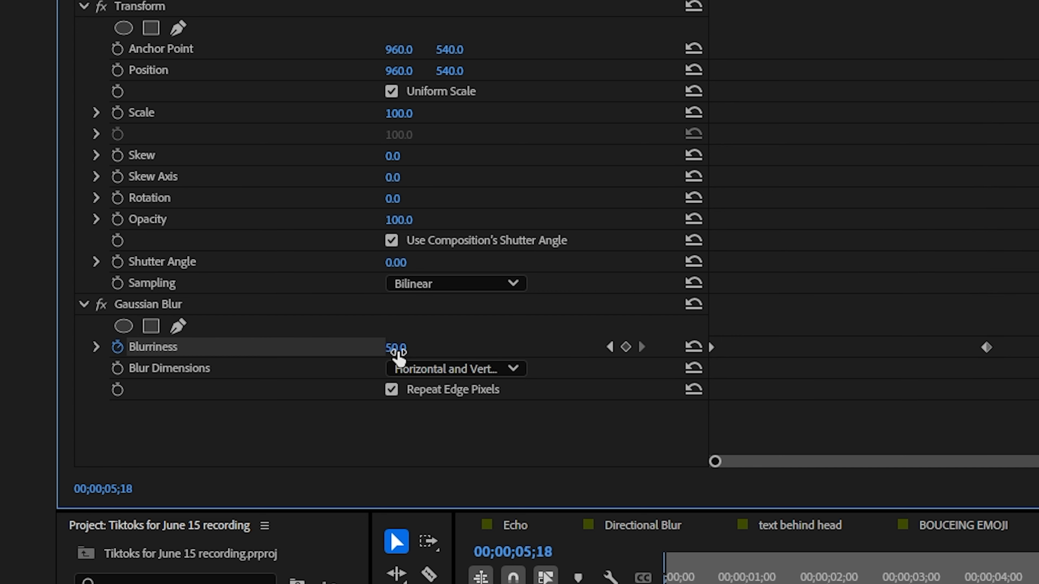
click(395, 348)
text(0)
key(Return)
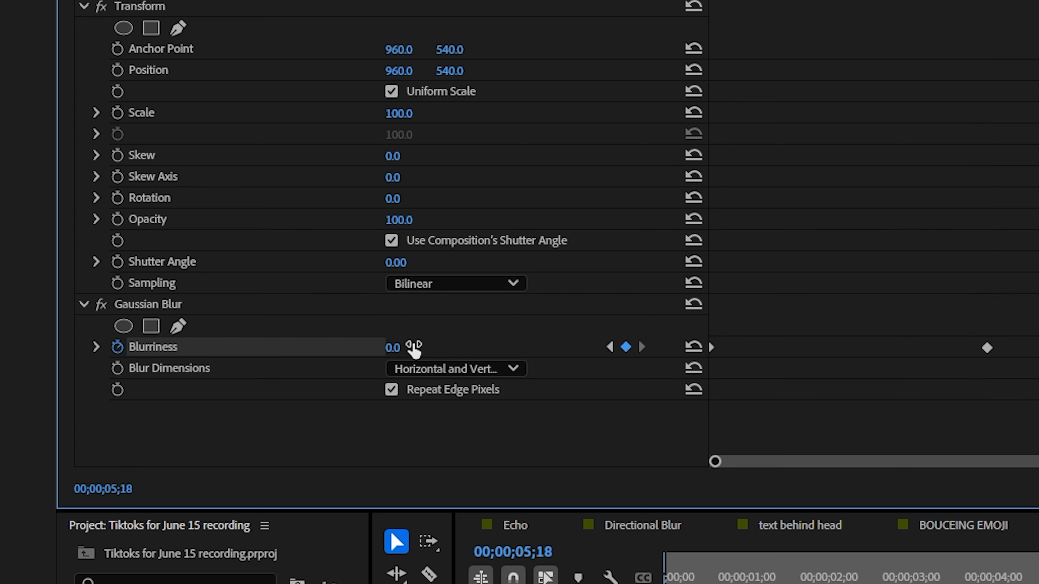